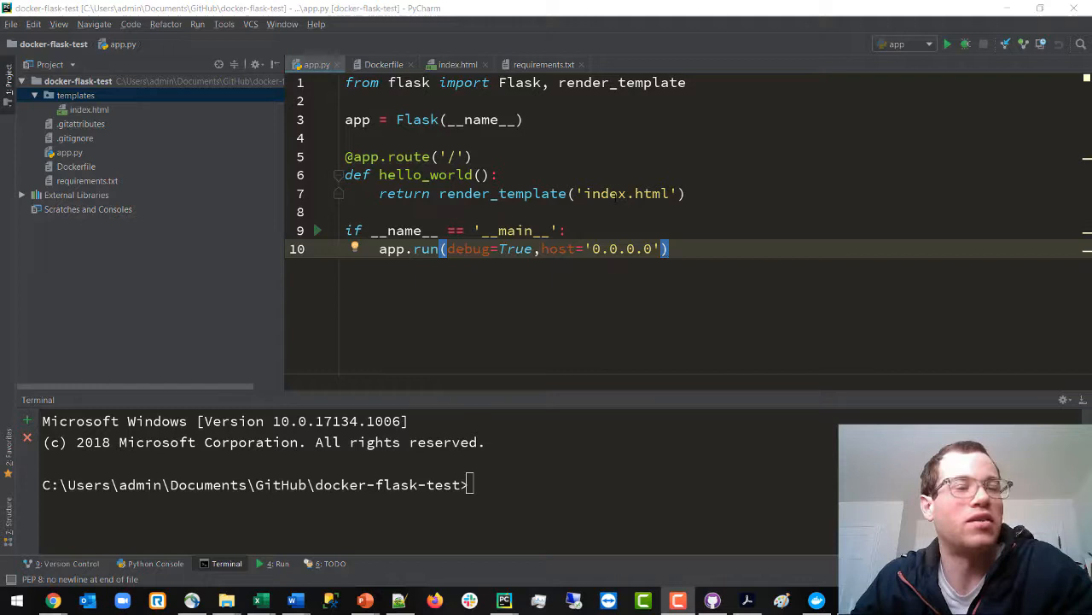
# Step: From app.py's route, locate and view the templates/index.html file with the Hello World heading
pyautogui.click(618, 193)
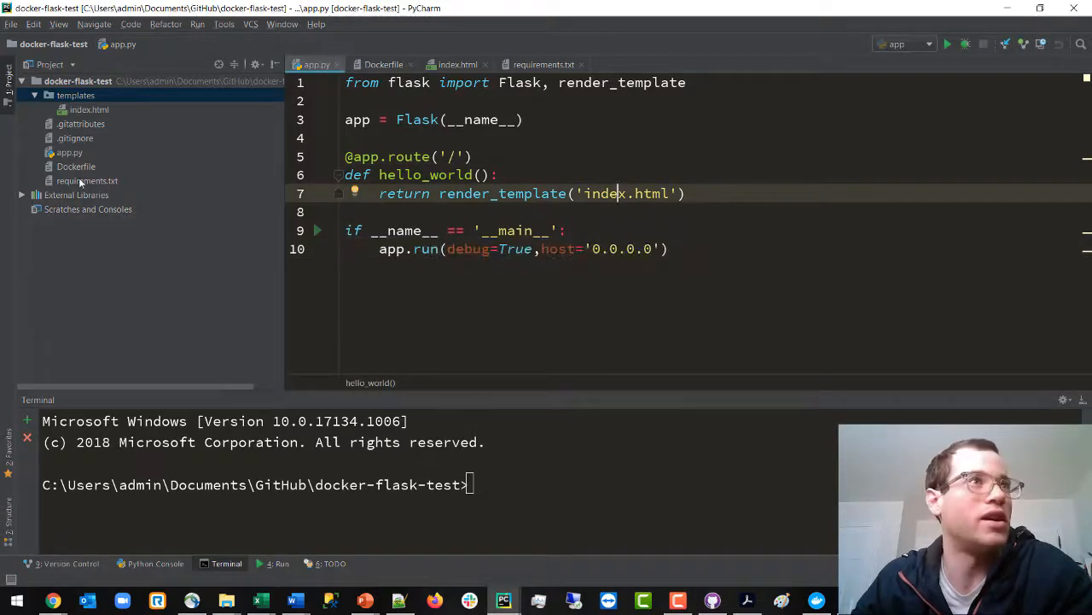
pyautogui.click(55, 101)
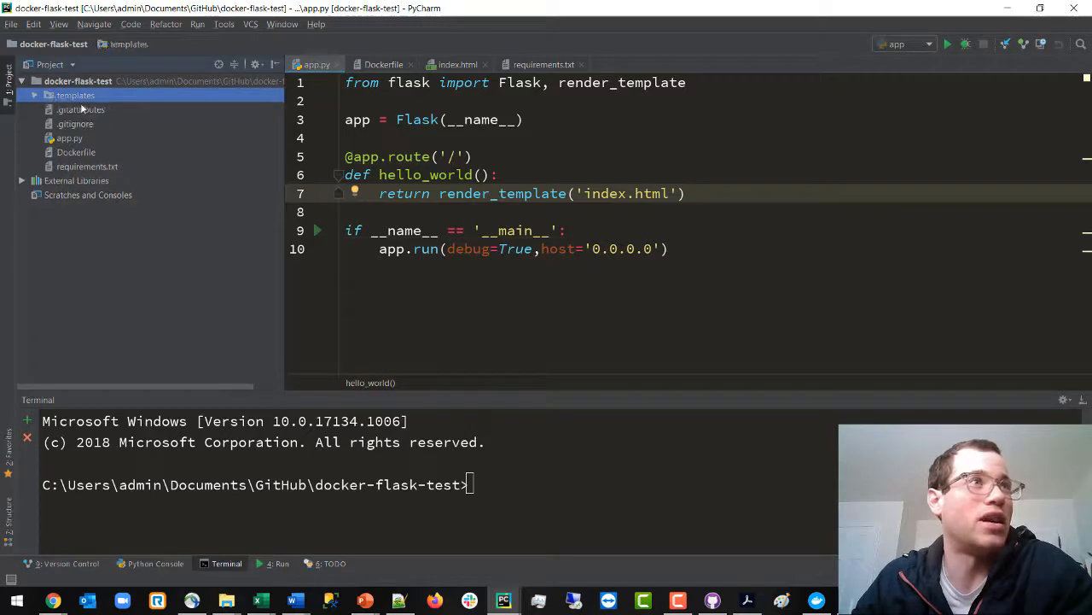
pyautogui.doubleClick(82, 109)
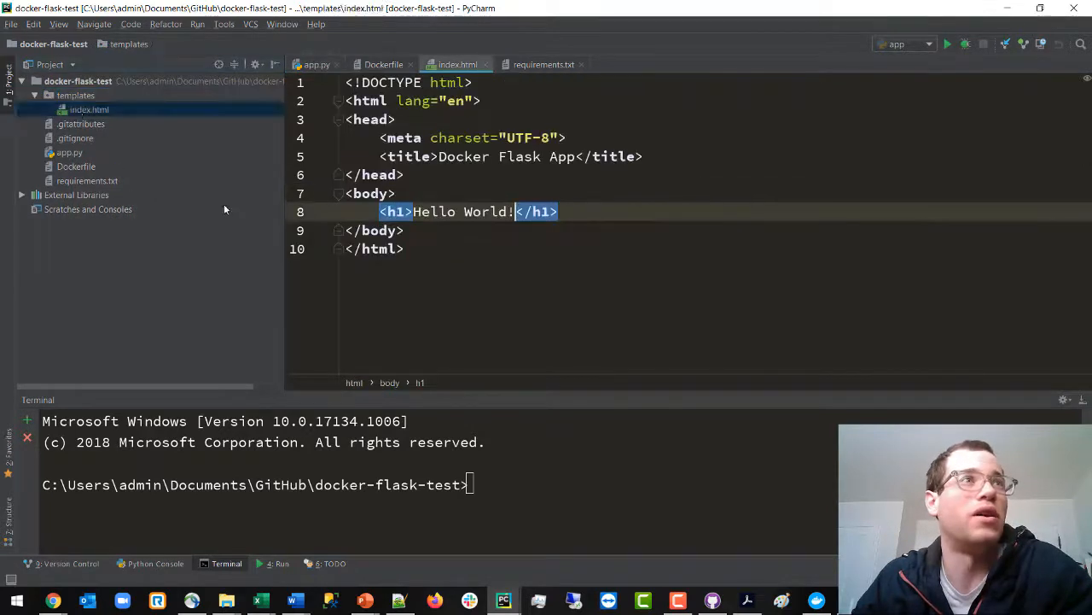
pyautogui.hotkey('ctrl', 'a')
pyautogui.press('Right')
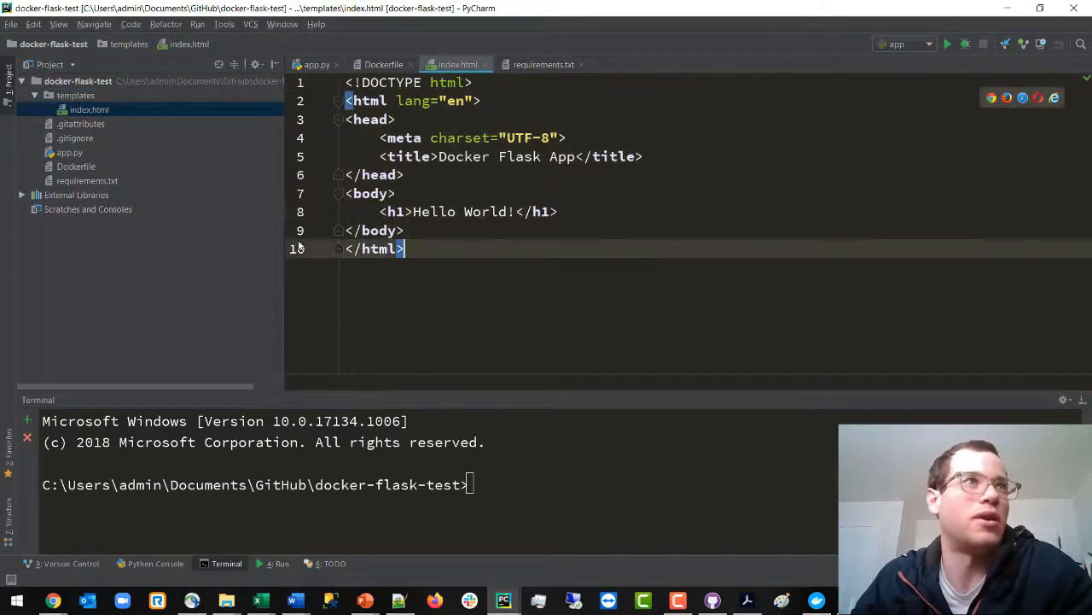
pyautogui.doubleClick(69, 98)
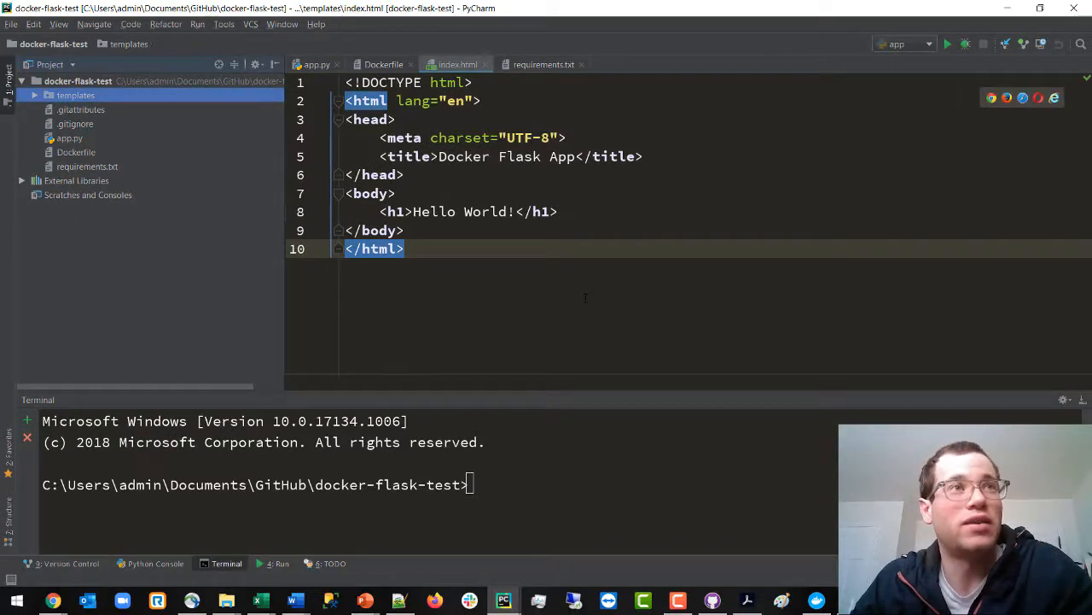
pyautogui.press('Escape')
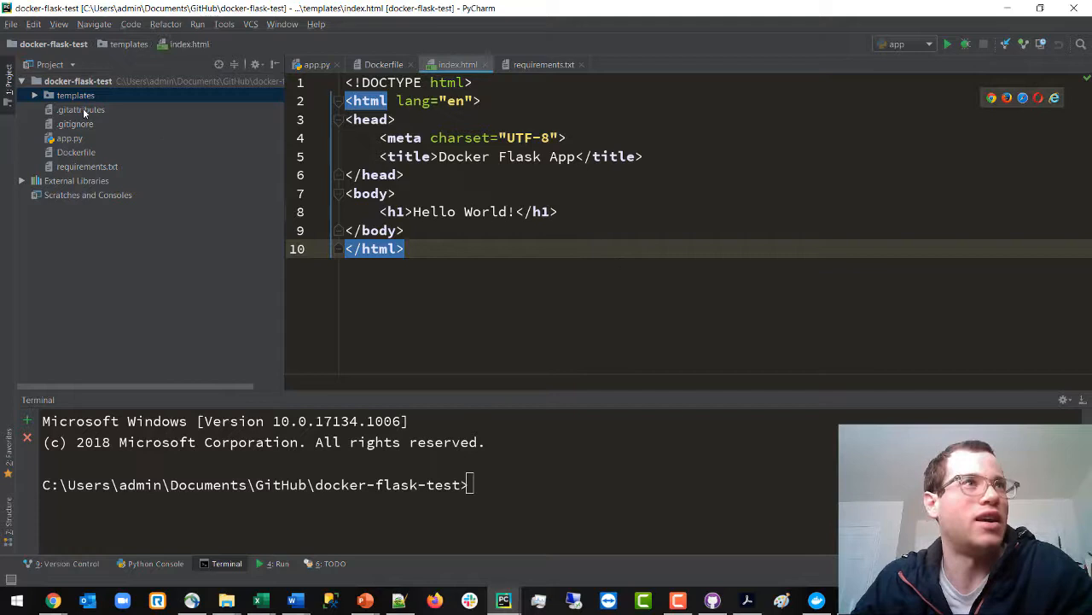
pyautogui.rightClick(81, 140)
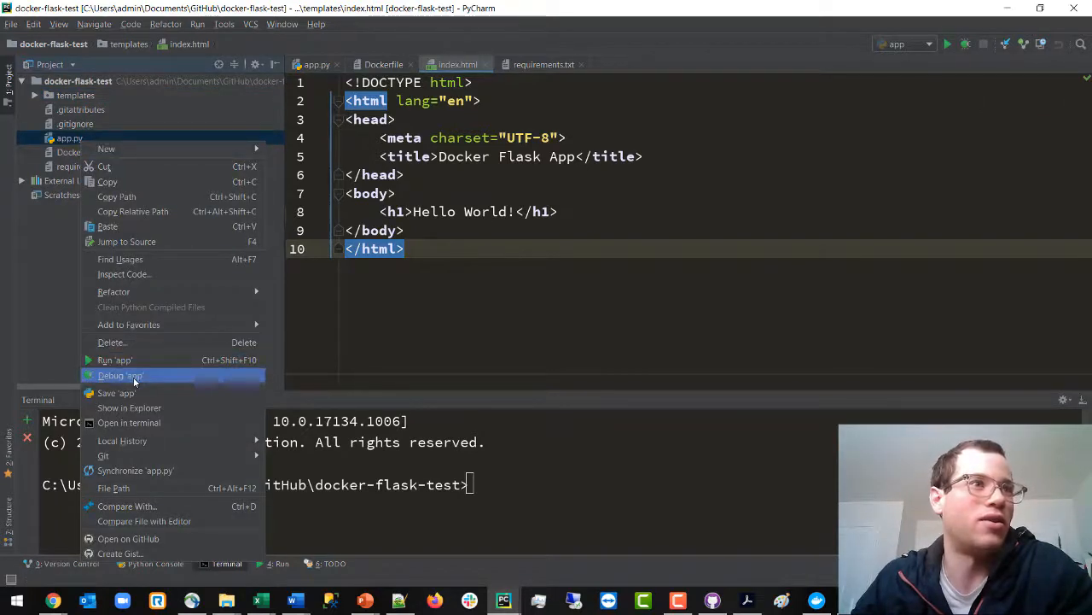
pyautogui.click(115, 360)
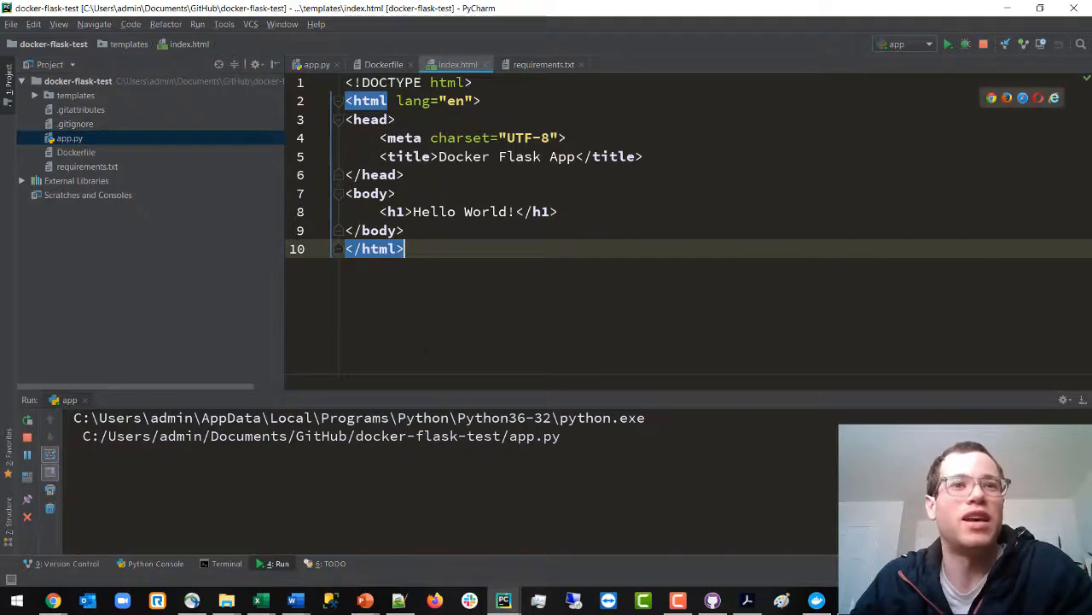
pyautogui.moveTo(899, 212)
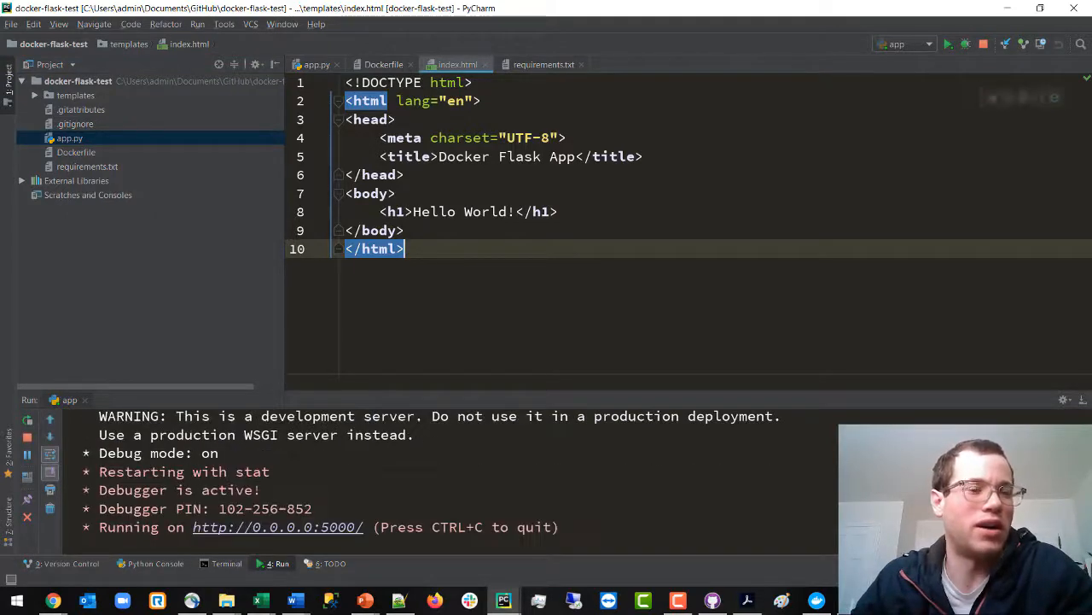
pyautogui.click(339, 529)
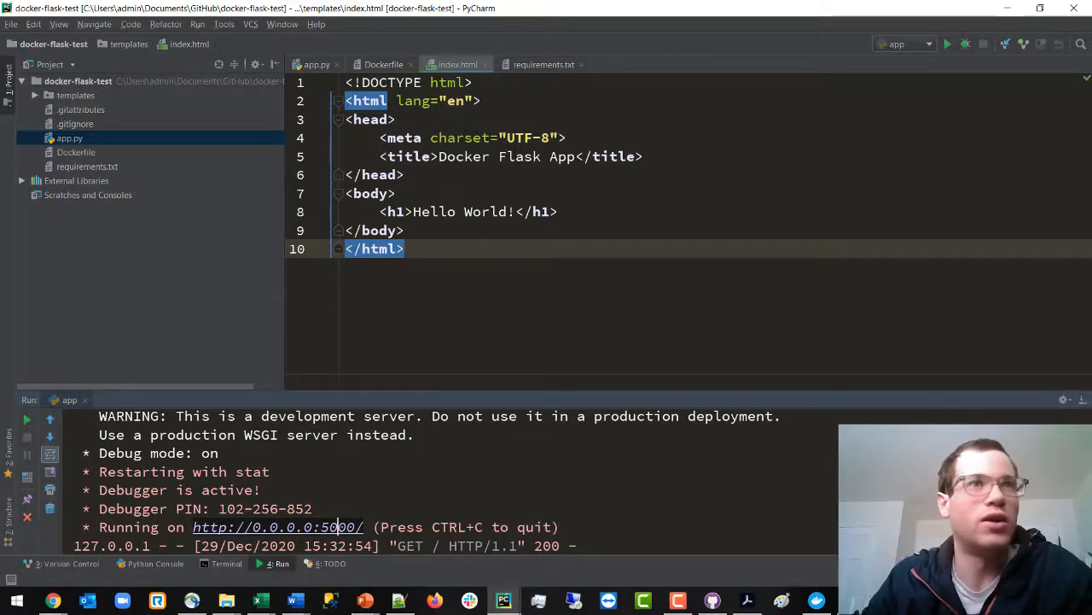
# Step: View requirements.txt (Flask 0.12) and then the Alpine-Python Dockerfile in the editor
pyautogui.click(813, 249)
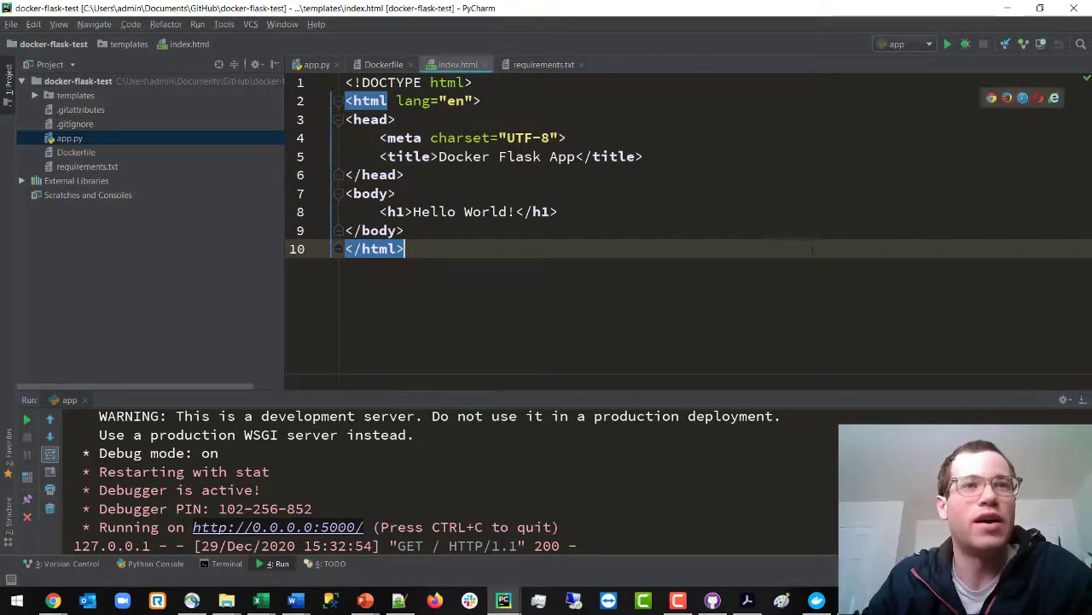
pyautogui.click(120, 260)
pyautogui.doubleClick(111, 166)
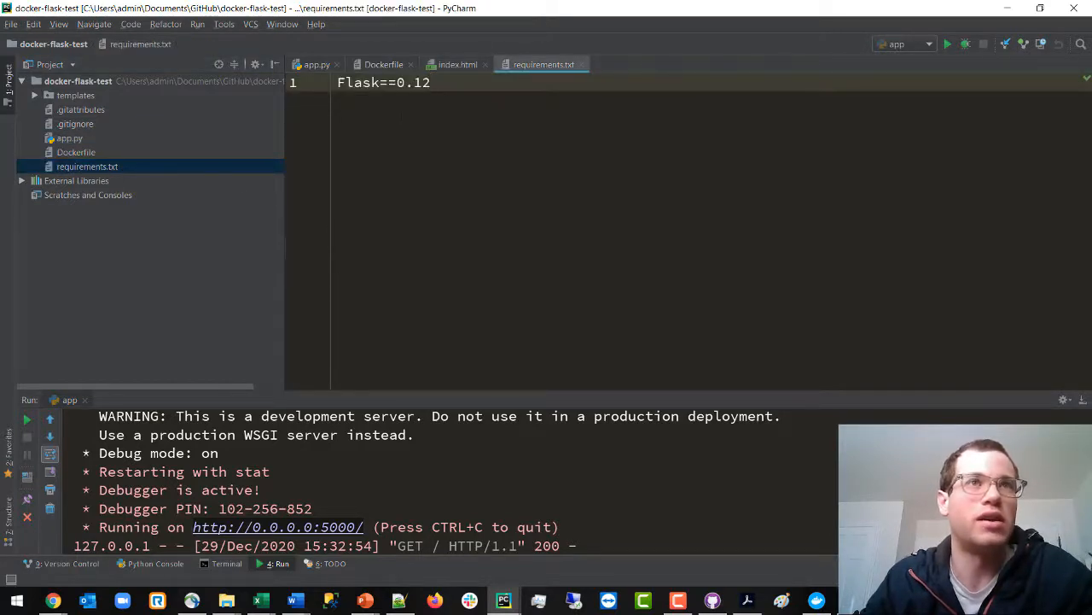
pyautogui.press('Home')
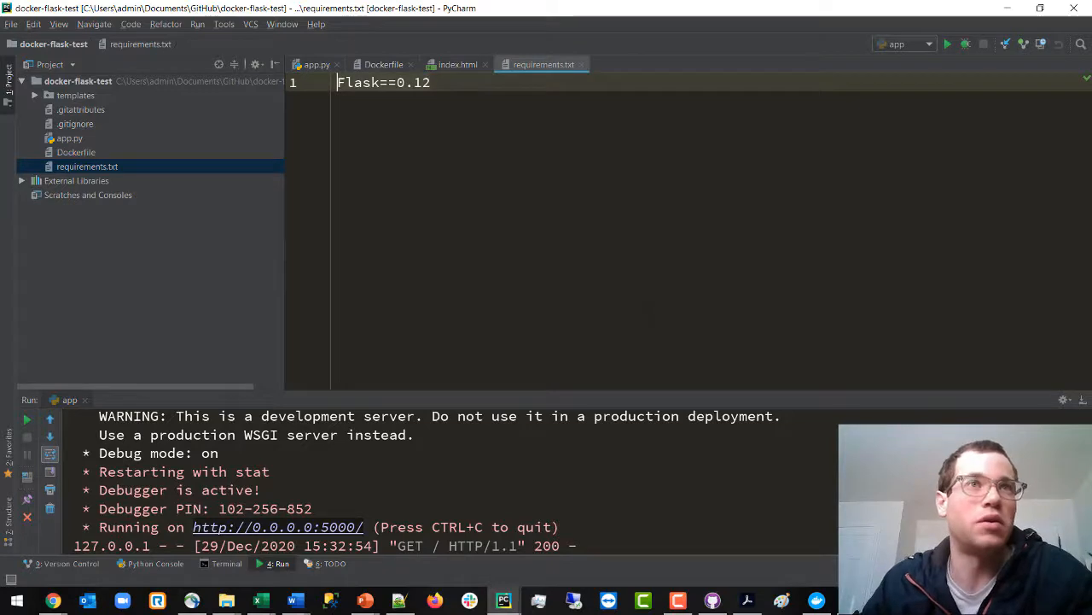
pyautogui.doubleClick(68, 153)
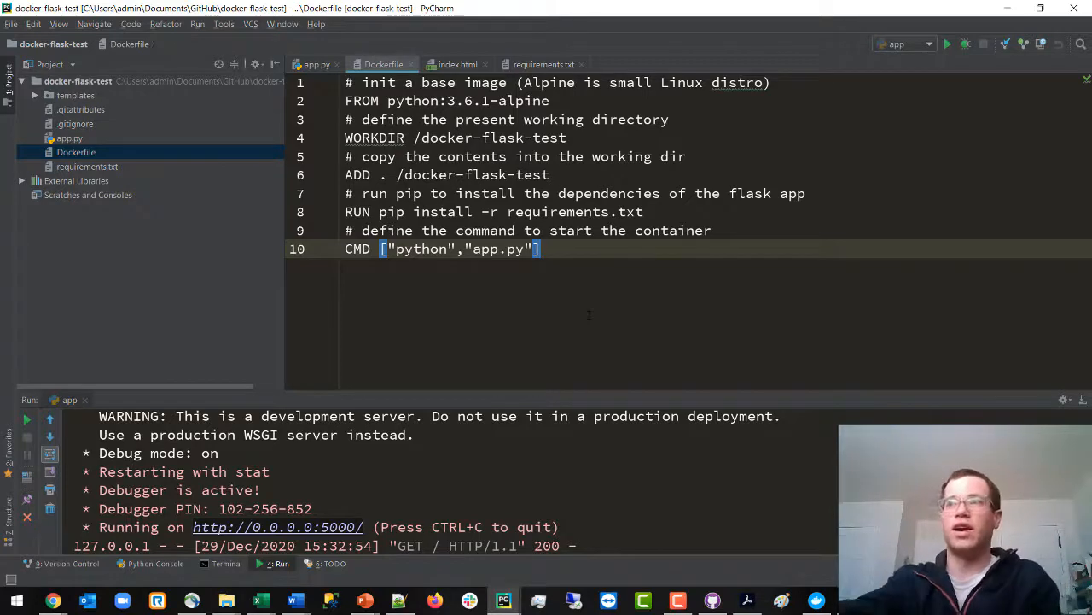
# Step: Stop the local Flask server and run docker image build -t docker-flask-test, recalling it to add the missing ' .' after the error
pyautogui.click(53, 600)
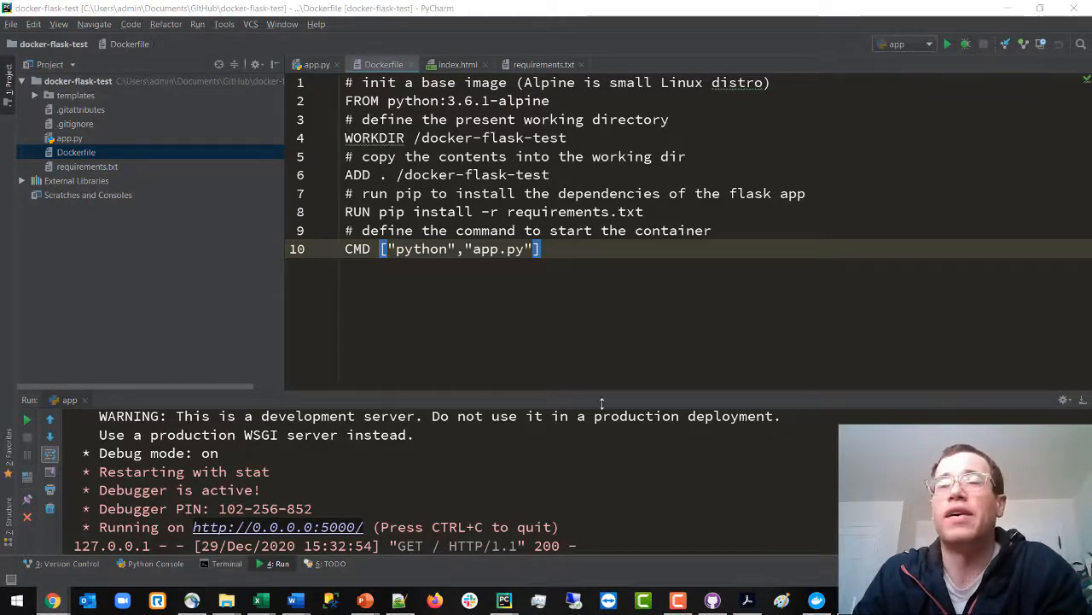
pyautogui.hotkey('ctrl', 'F2')
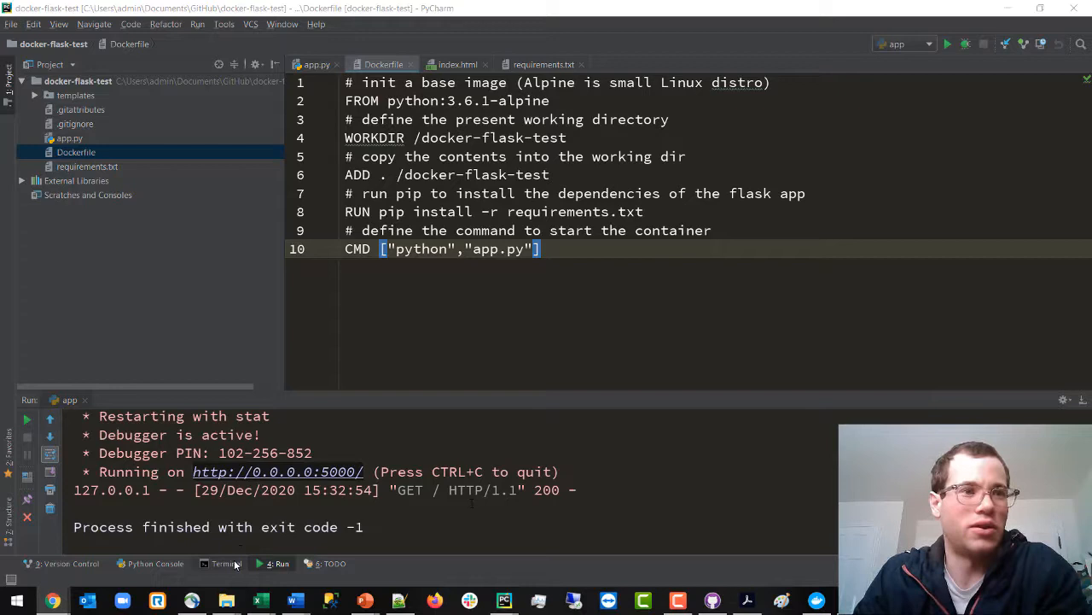
pyautogui.click(227, 563)
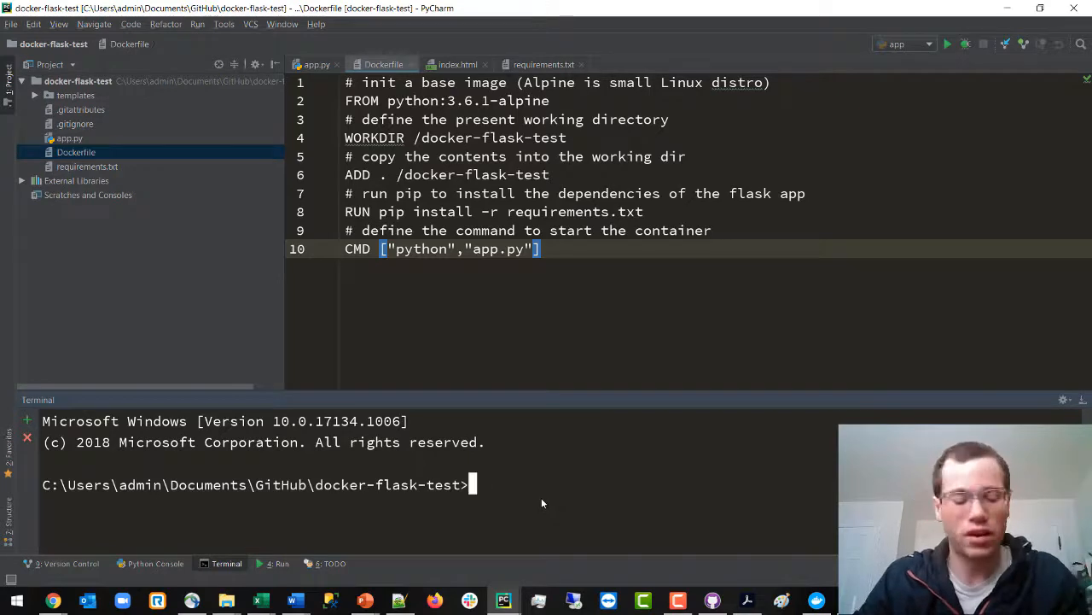
pyautogui.write('docker ima')
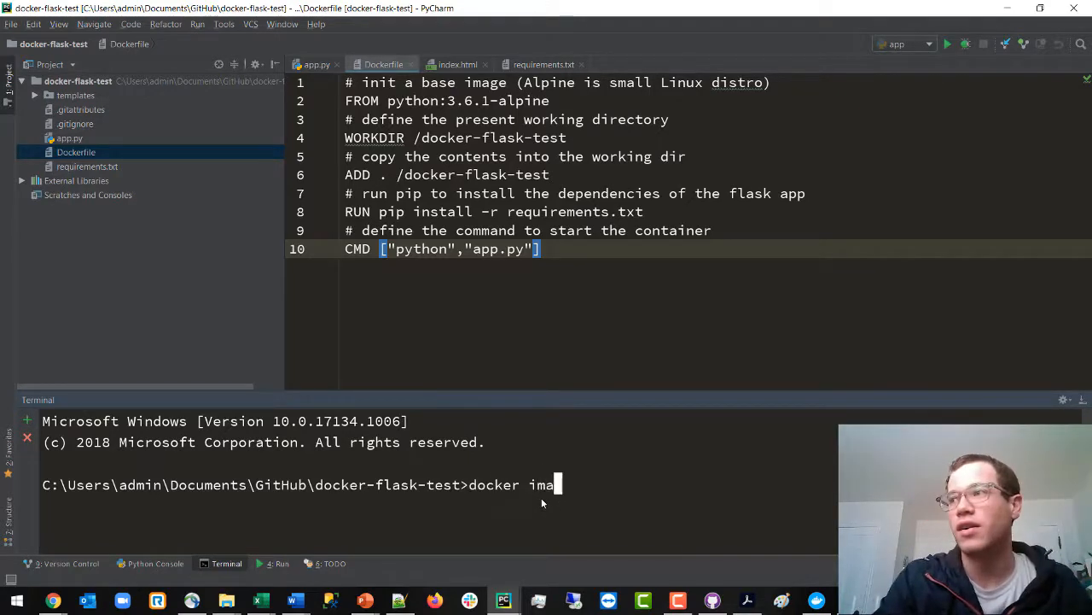
pyautogui.write('ge build')
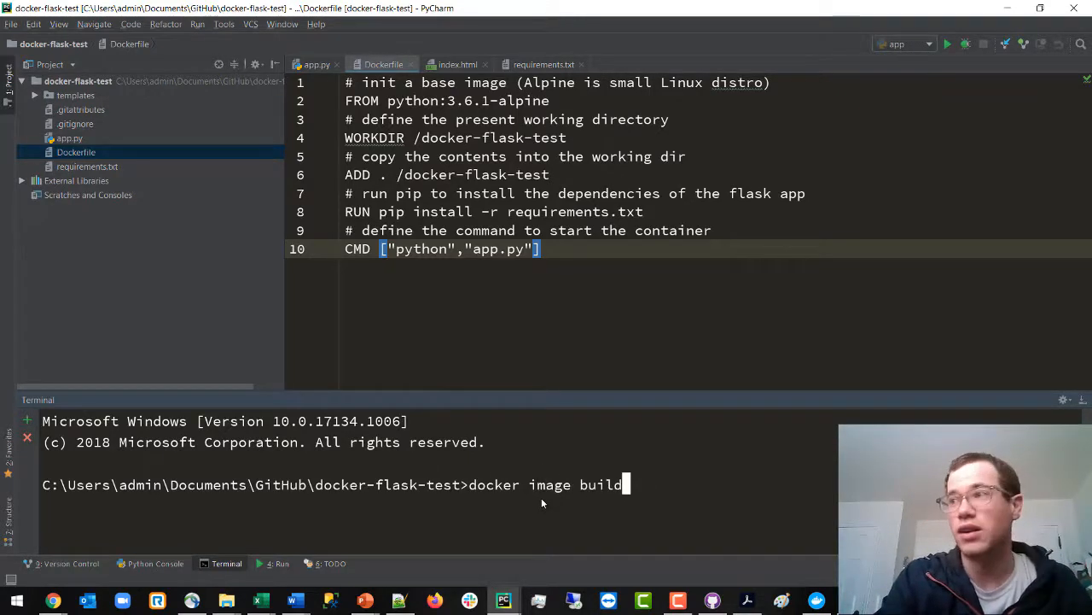
pyautogui.write(' -t ')
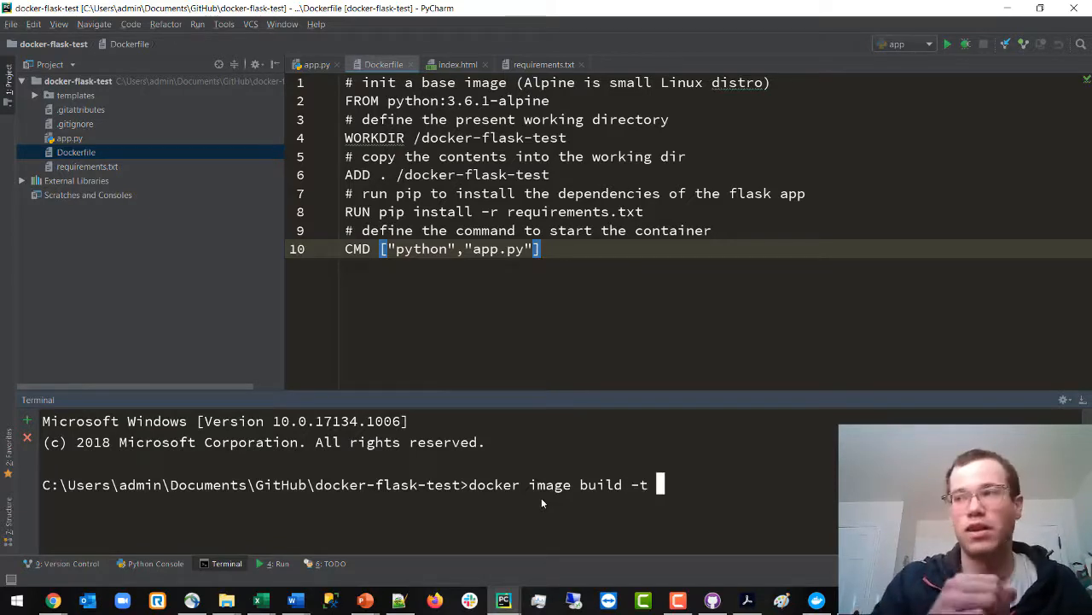
pyautogui.write('docker')
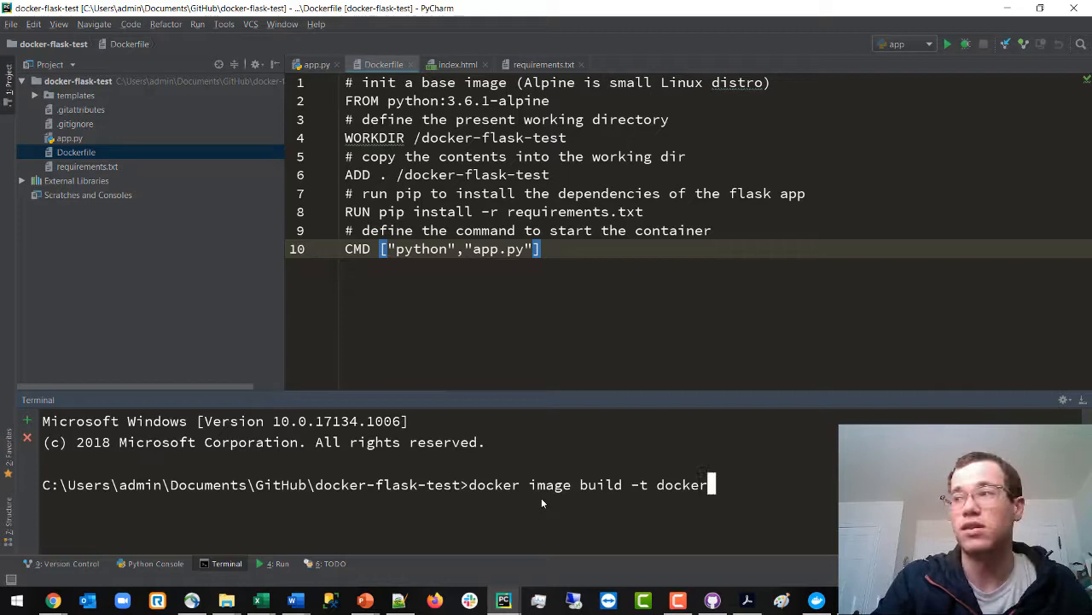
pyautogui.write('-fla')
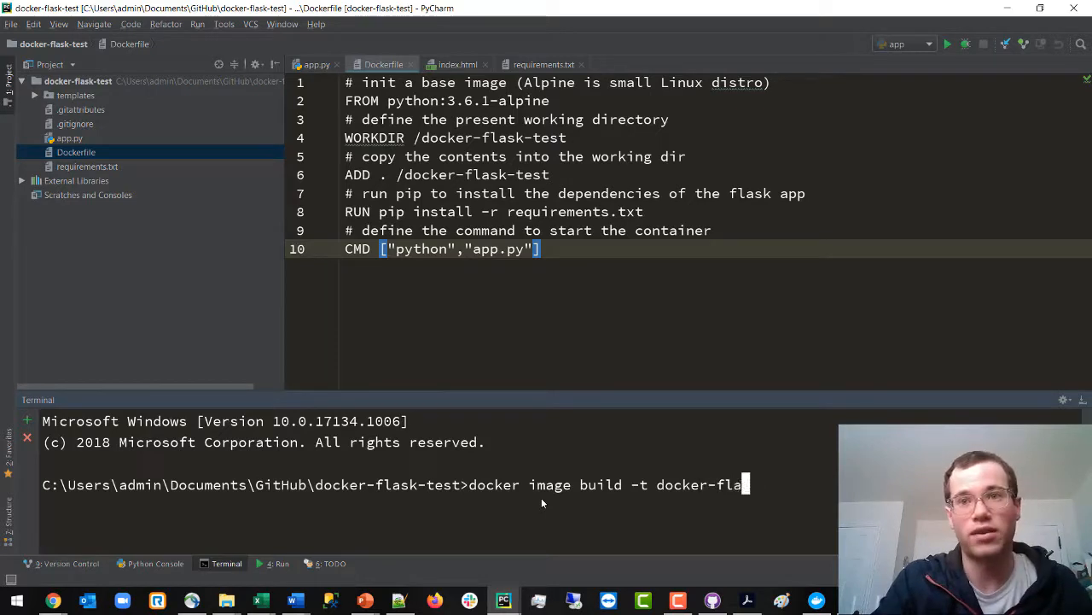
pyautogui.write('sk-test')
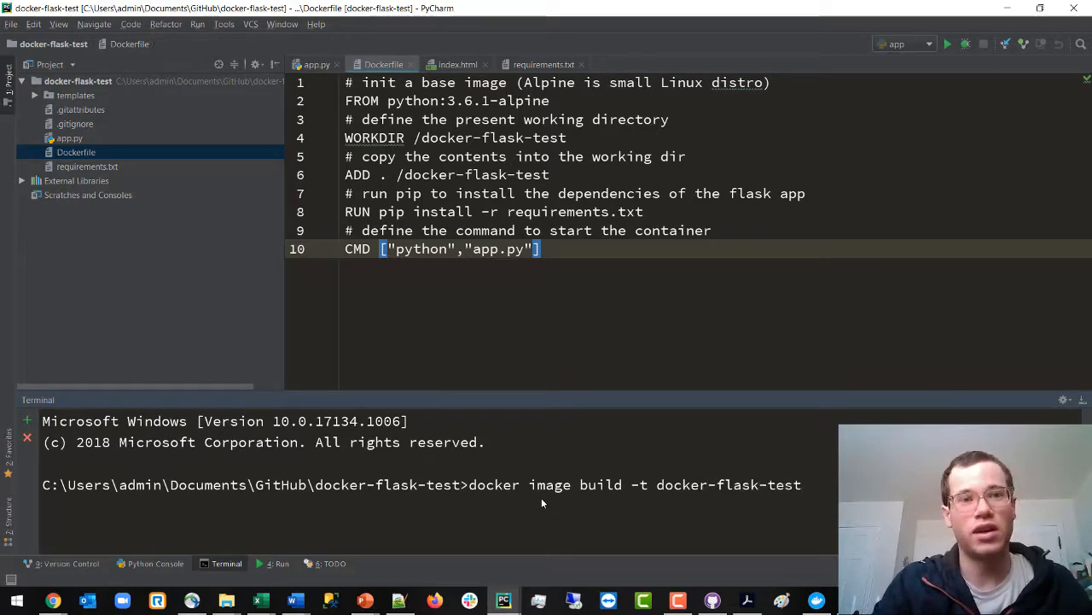
pyautogui.press('Return')
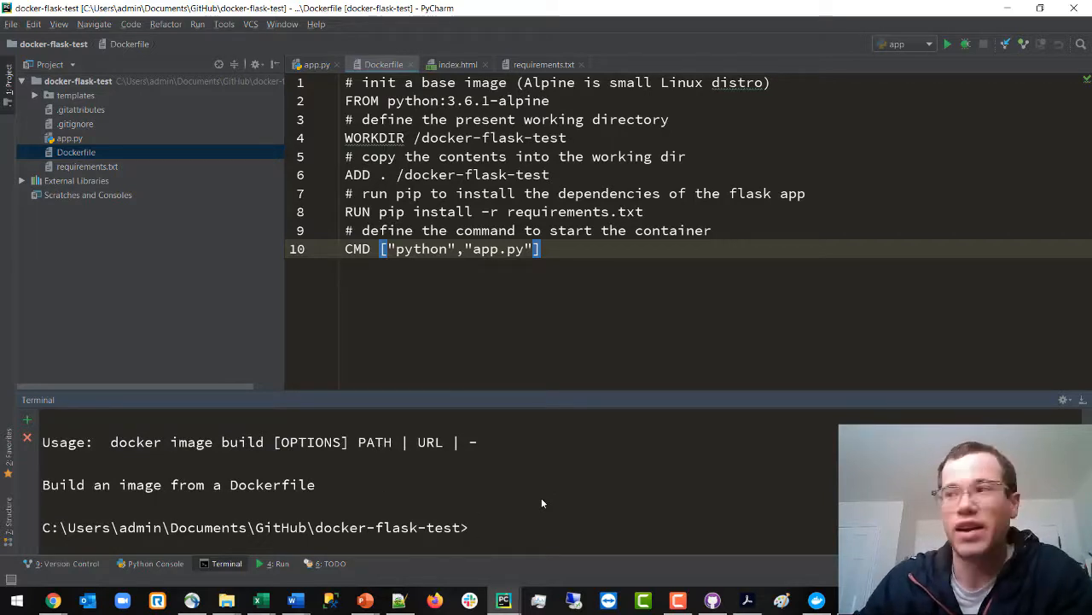
pyautogui.scroll(3, 541, 502)
pyautogui.scroll(1, 541, 501)
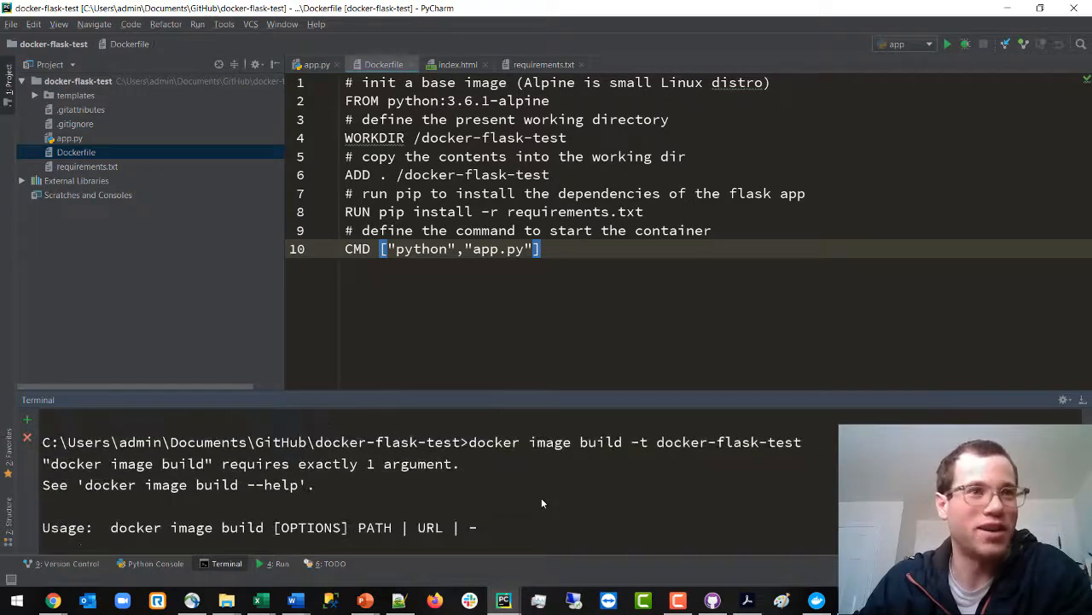
pyautogui.scroll(-4, 541, 503)
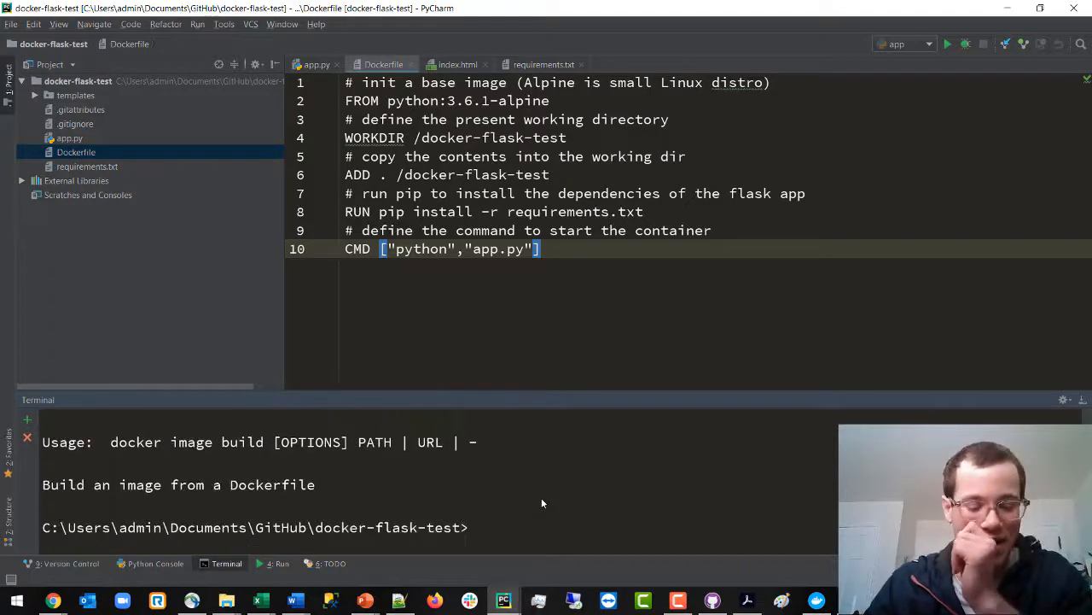
pyautogui.press('Up')
pyautogui.write('.')
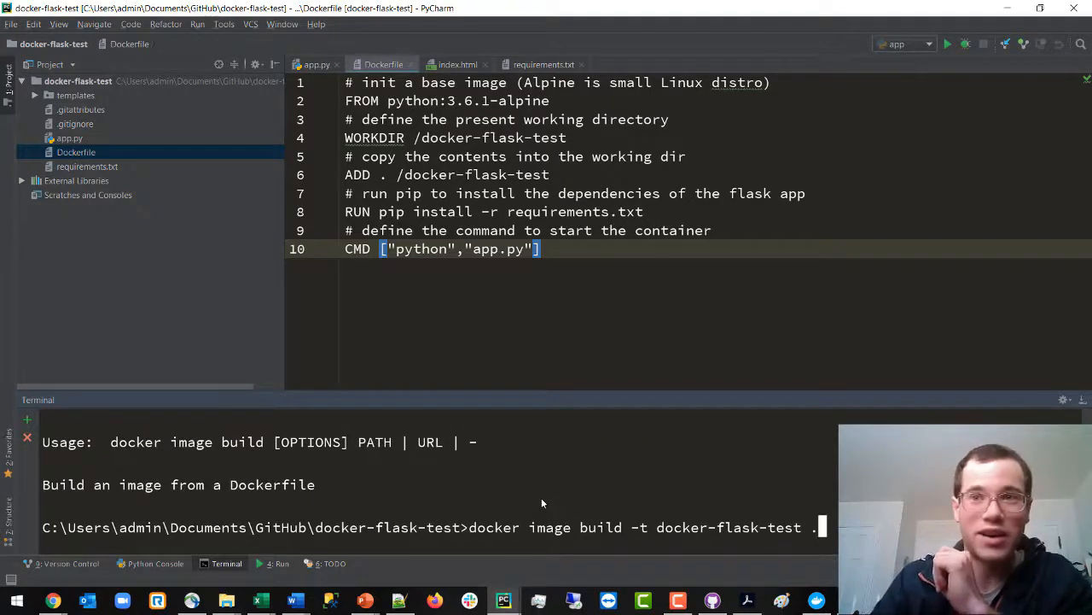
# Step: Run the corrected build, then list local images to confirm docker-flask-test:latest exists
pyautogui.press('Return')
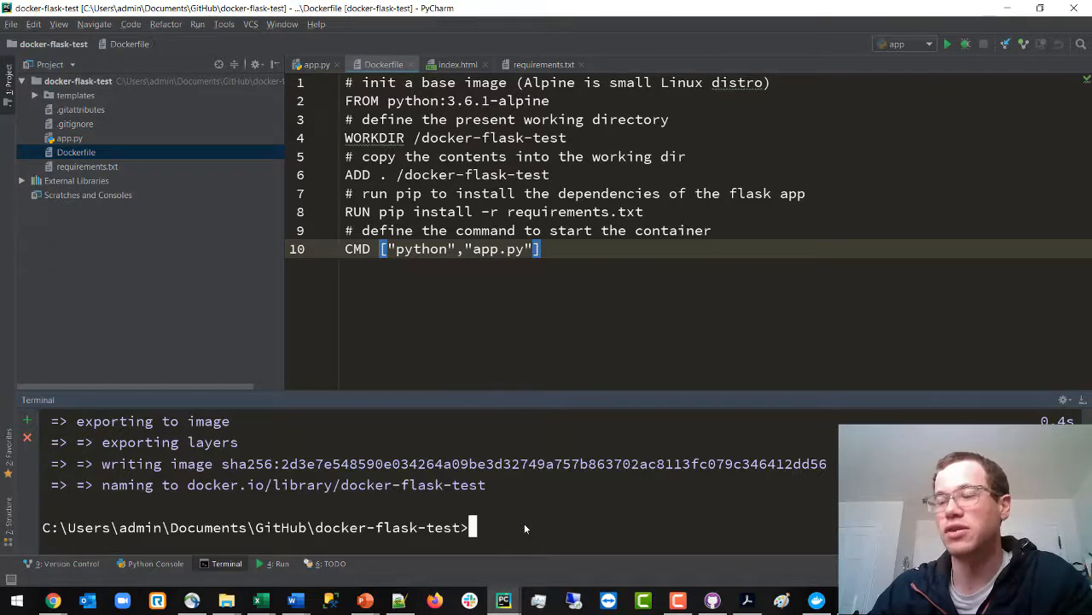
pyautogui.write('doc')
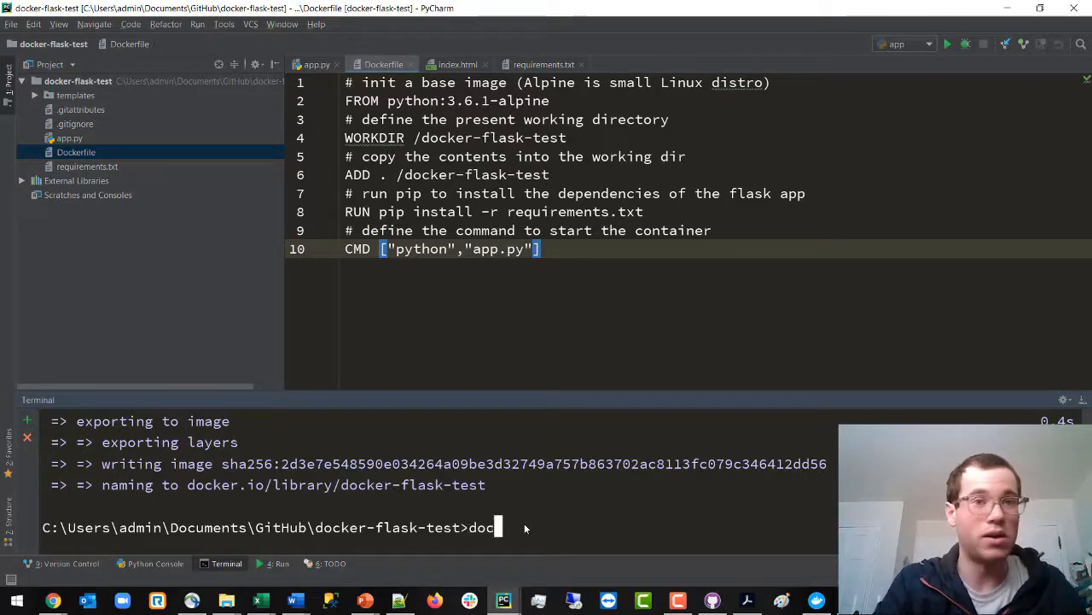
pyautogui.write('ker image ls')
pyautogui.press('Return')
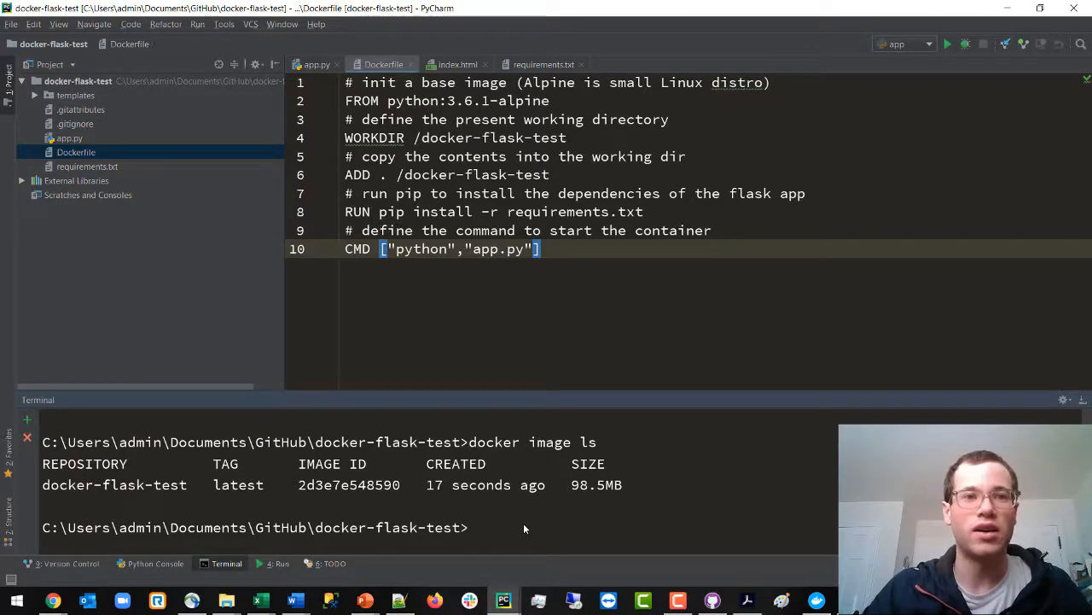
# Step: Run docker run -p 5000:5000 -d docker-flask-test to start the container detached
pyautogui.press('Up')
pyautogui.press('BackSpace')
pyautogui.press('BackSpace')
pyautogui.press('BackSpace')
pyautogui.press('BackSpace')
pyautogui.press('BackSpace')
pyautogui.press('BackSpace')
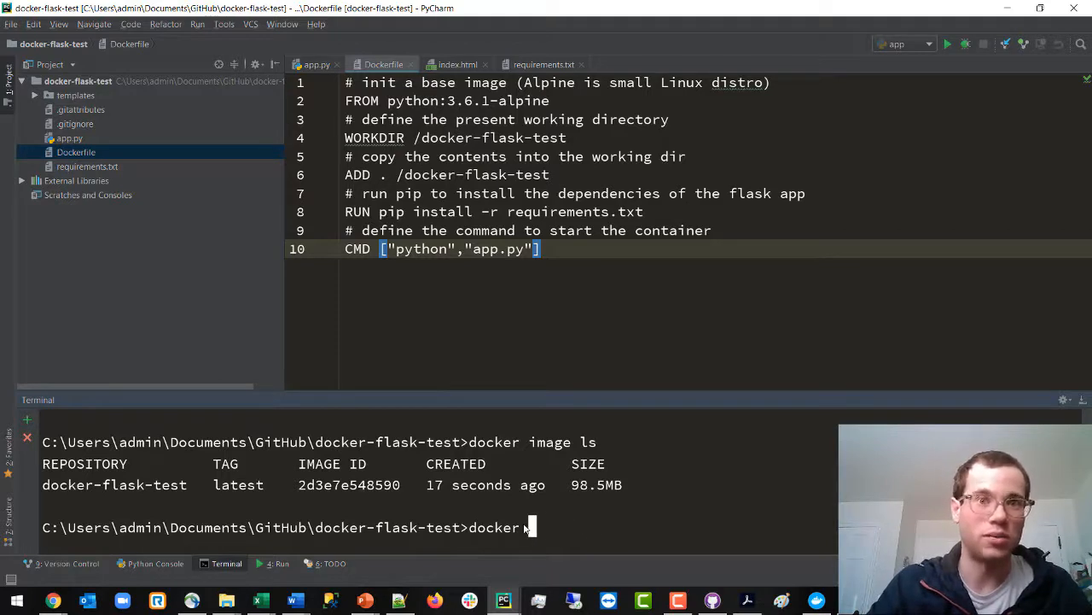
pyautogui.write('run -')
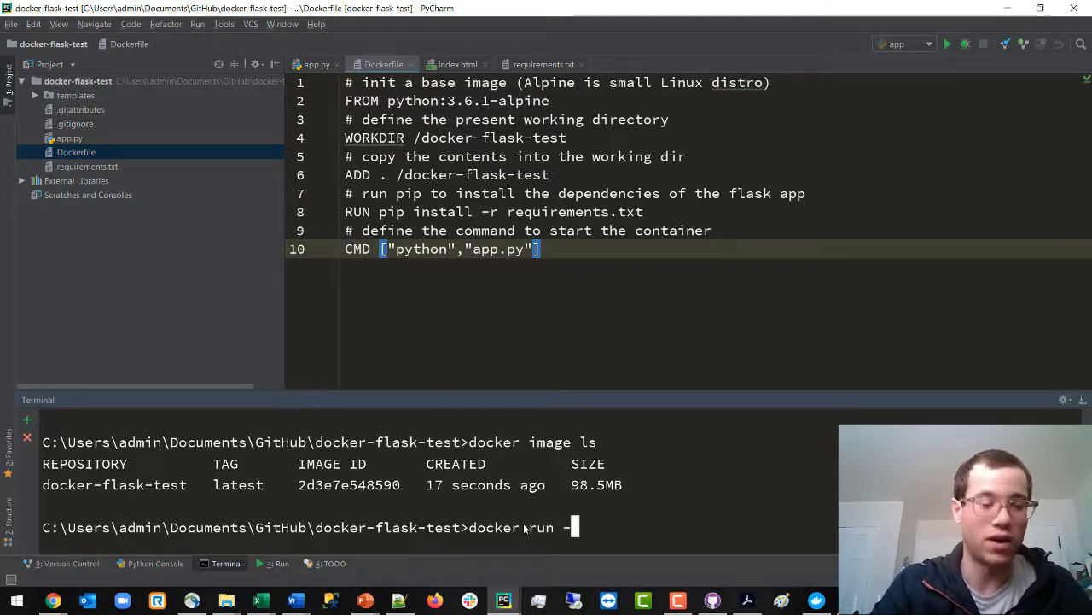
pyautogui.write('p ')
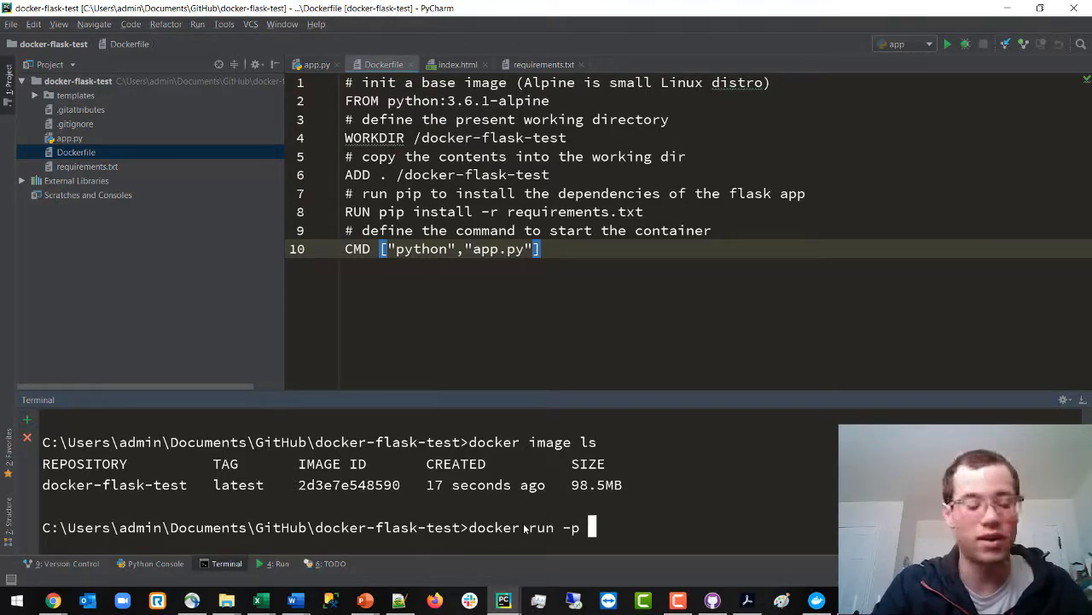
pyautogui.write('5000')
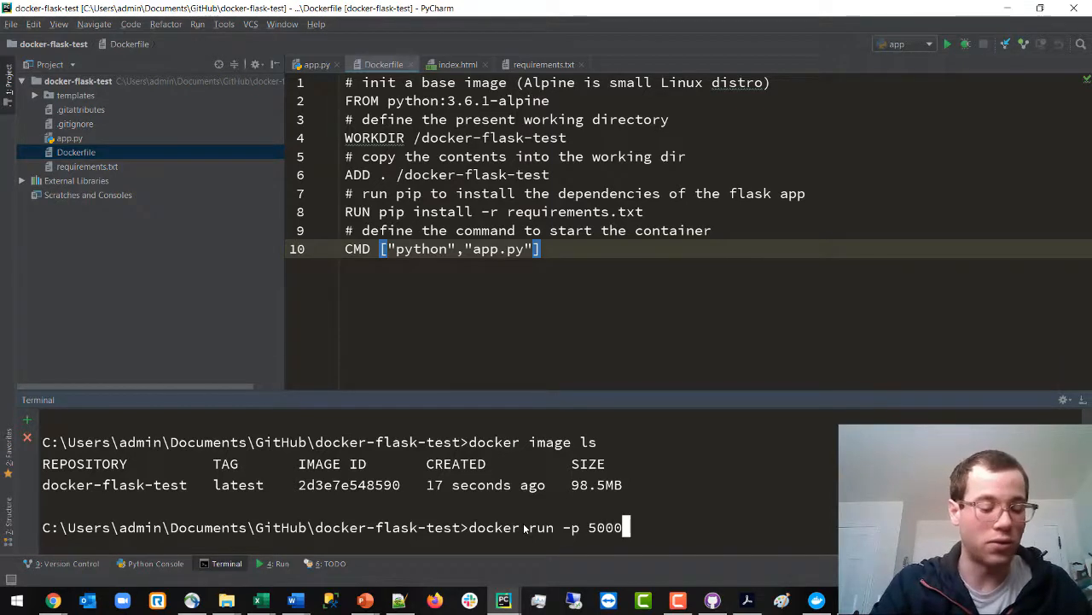
pyautogui.write(':')
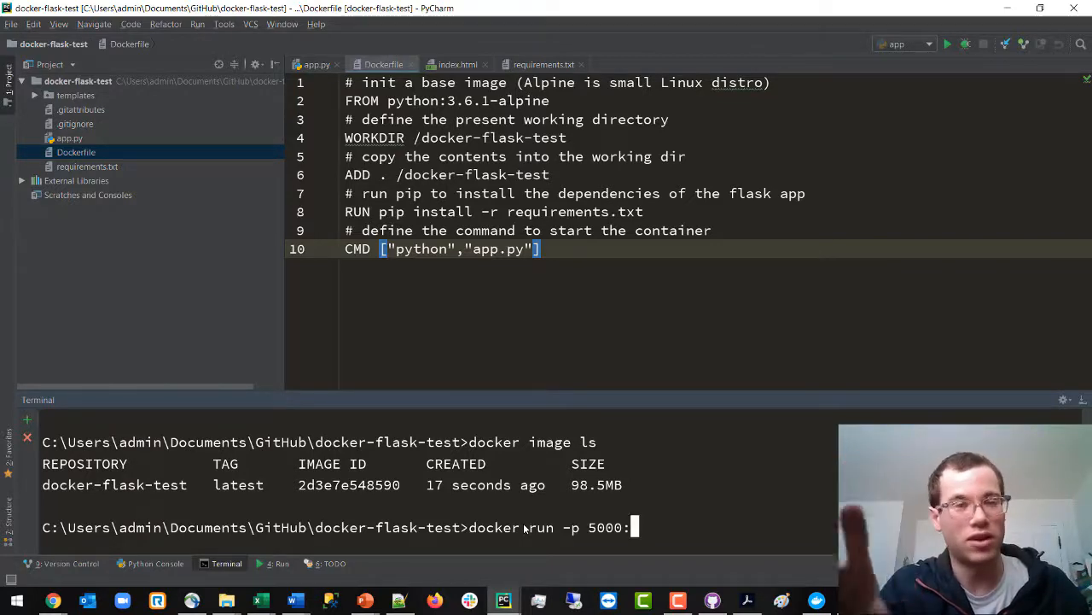
pyautogui.write('5000')
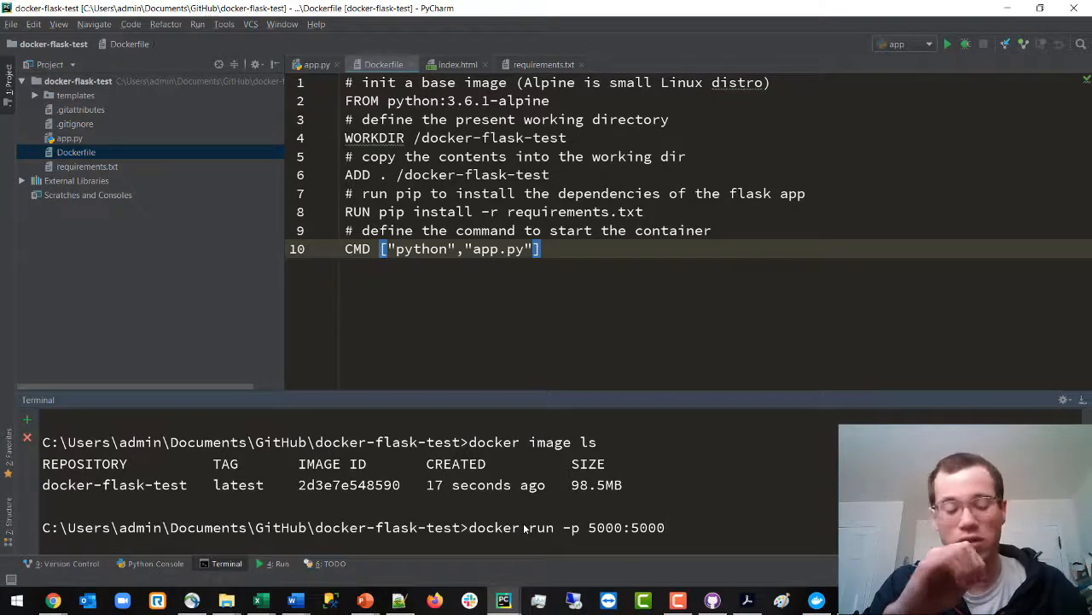
pyautogui.write(' -d')
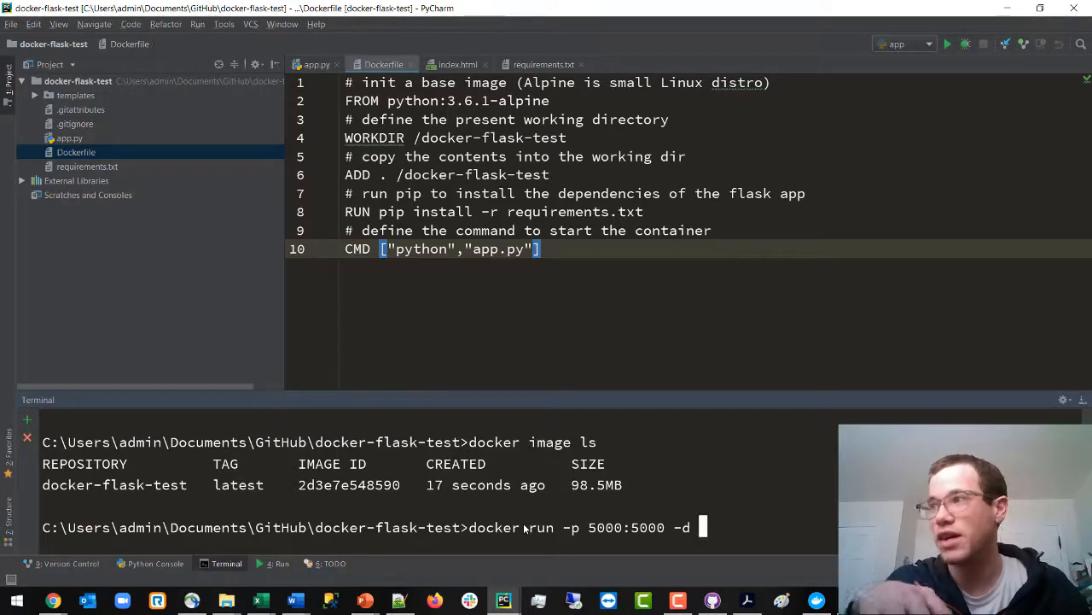
pyautogui.write('docker')
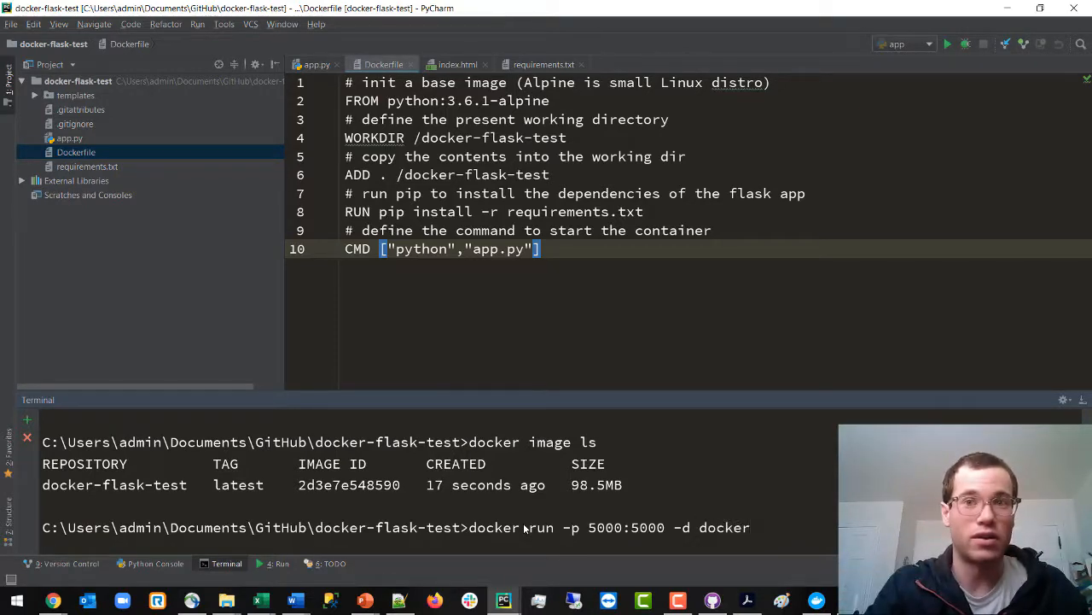
pyautogui.write('-f')
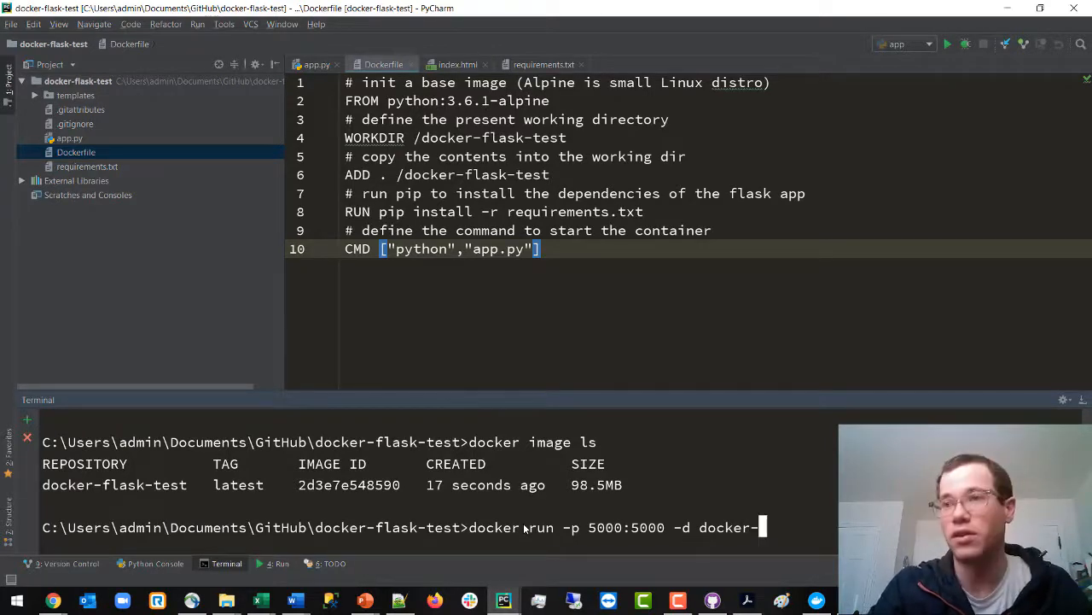
pyautogui.write('lask')
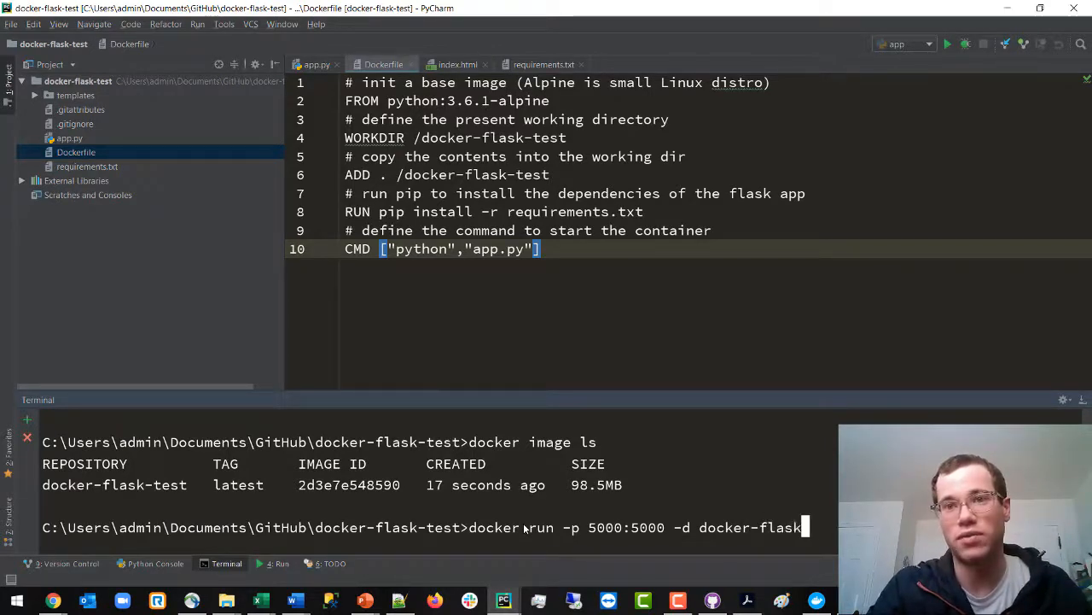
pyautogui.write('-test')
pyautogui.press('Return')
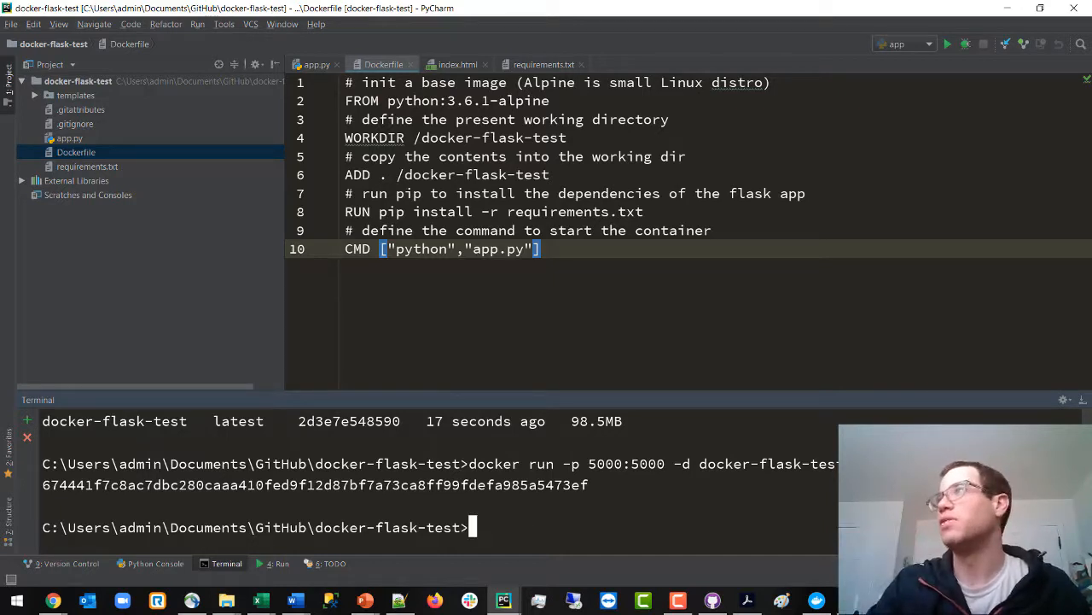
# Step: Bring up Chrome maximized to see Hello World! served at localhost:5000 from the container
pyautogui.hotkey('alt', 'Tab')
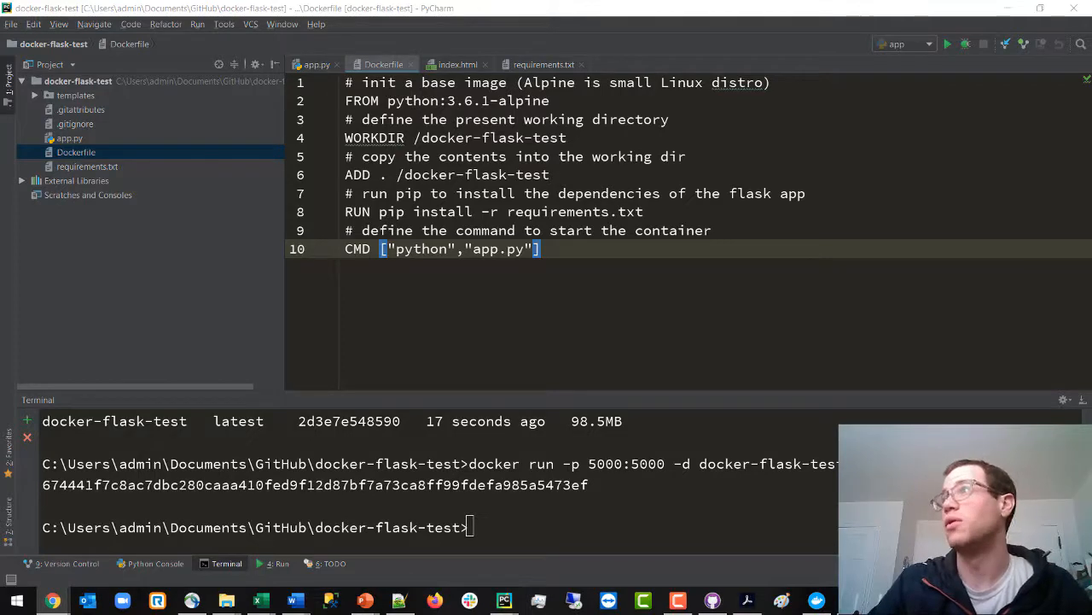
pyautogui.moveTo(561, 260); pyautogui.dragTo(538, 12)
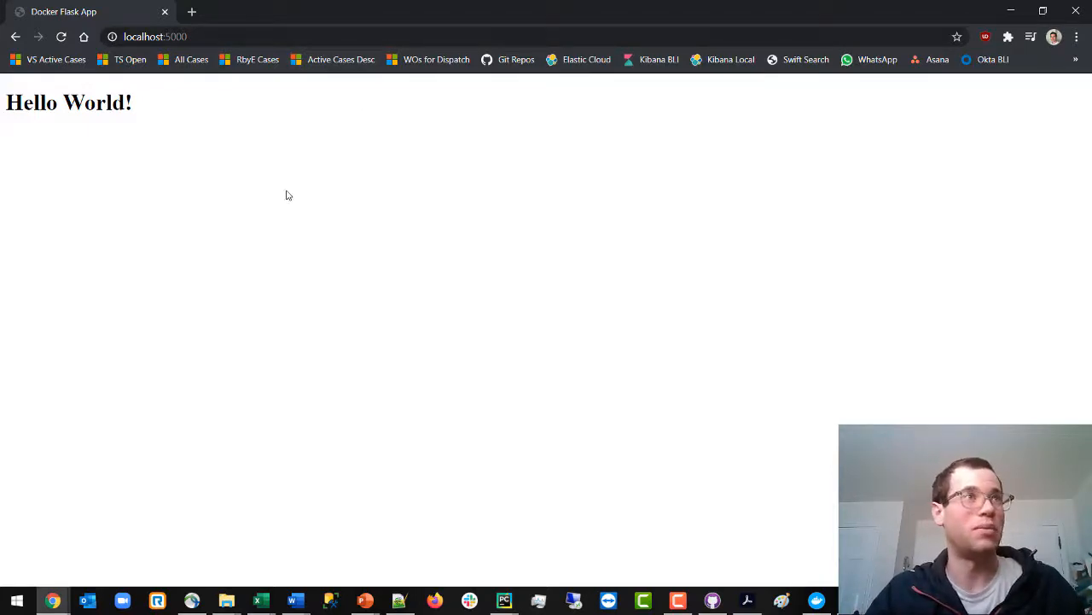
# Step: Return from Chrome to PyCharm's terminal showing the container ID
pyautogui.hotkey('alt', 'Tab')
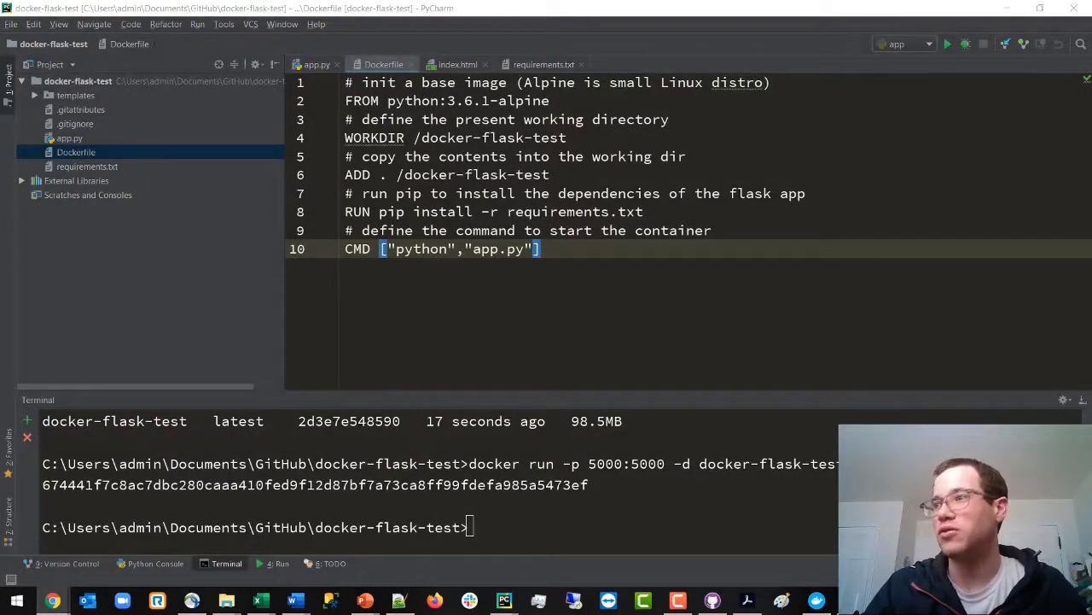
# Step: Stop the container with docker stop and its copied ID, then switch to Chrome to recheck localhost:5000
pyautogui.doubleClick(329, 488)
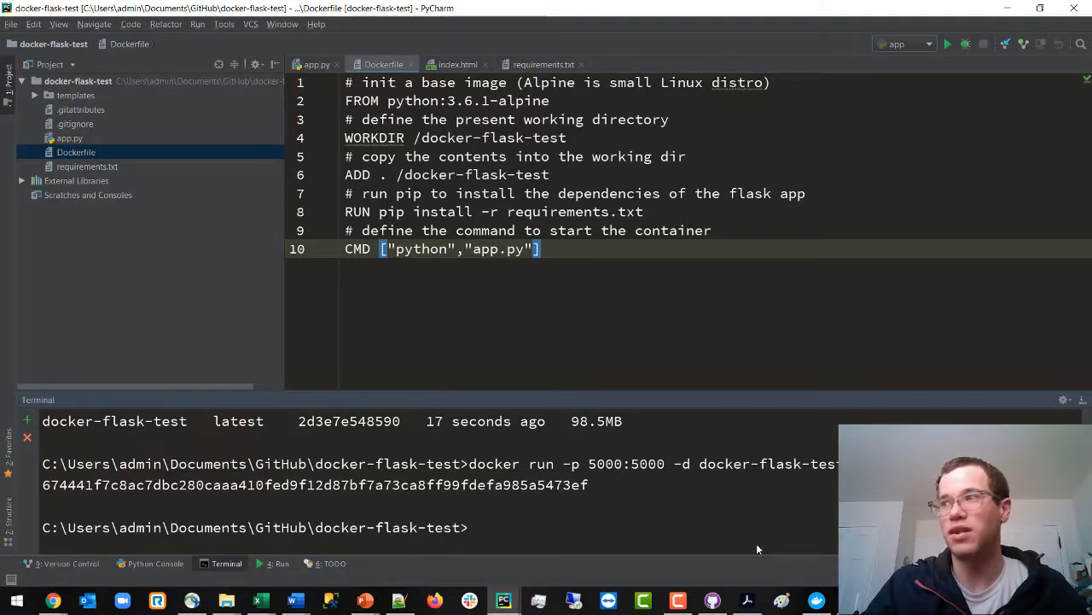
pyautogui.write('docker')
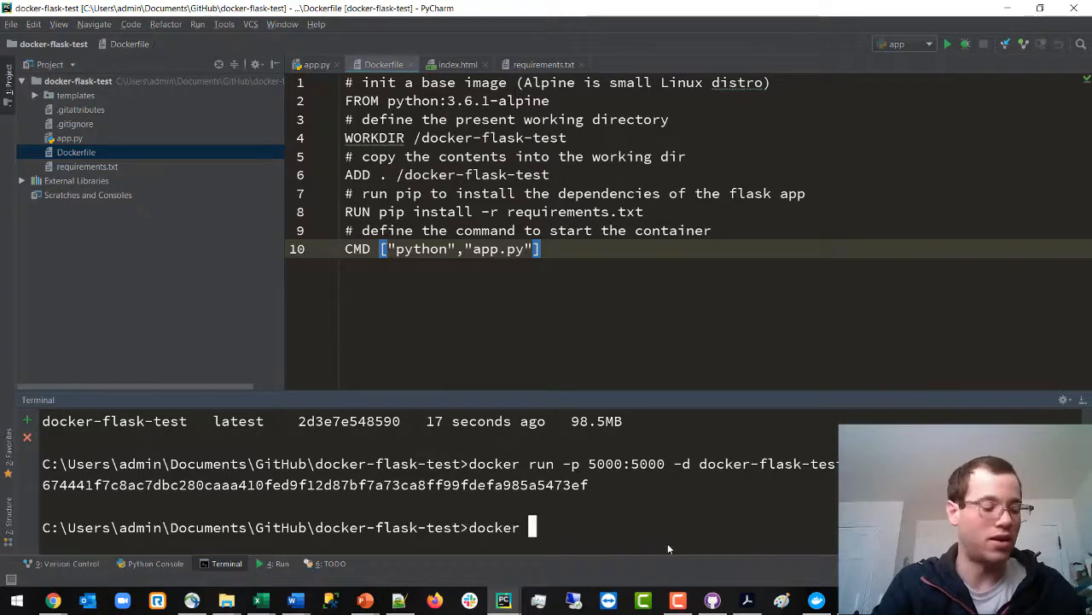
pyautogui.write(' stop')
pyautogui.hotkey('ctrl', 'v')
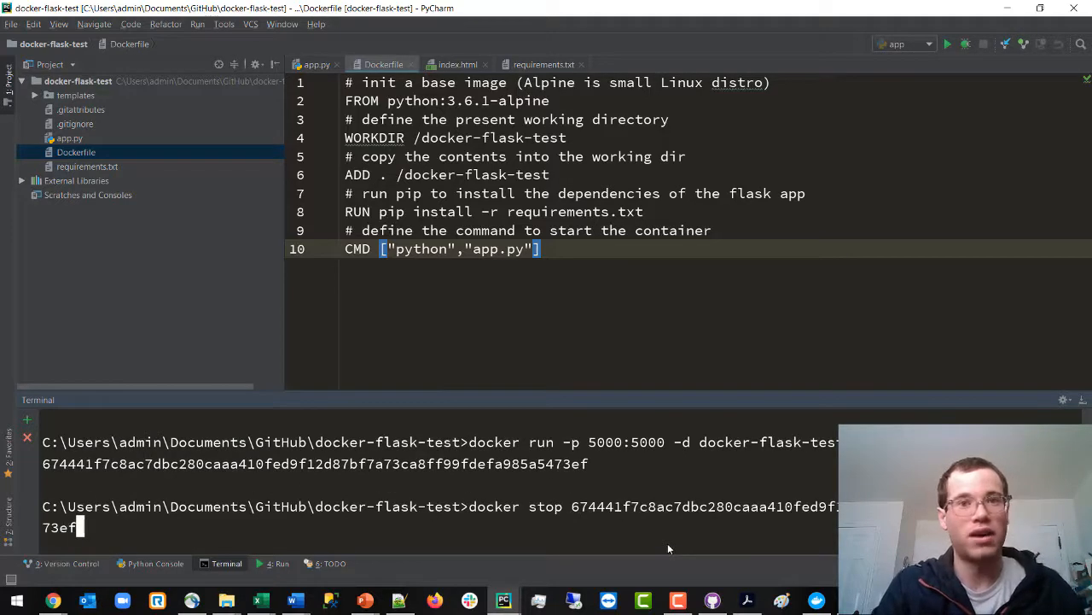
pyautogui.press('Return')
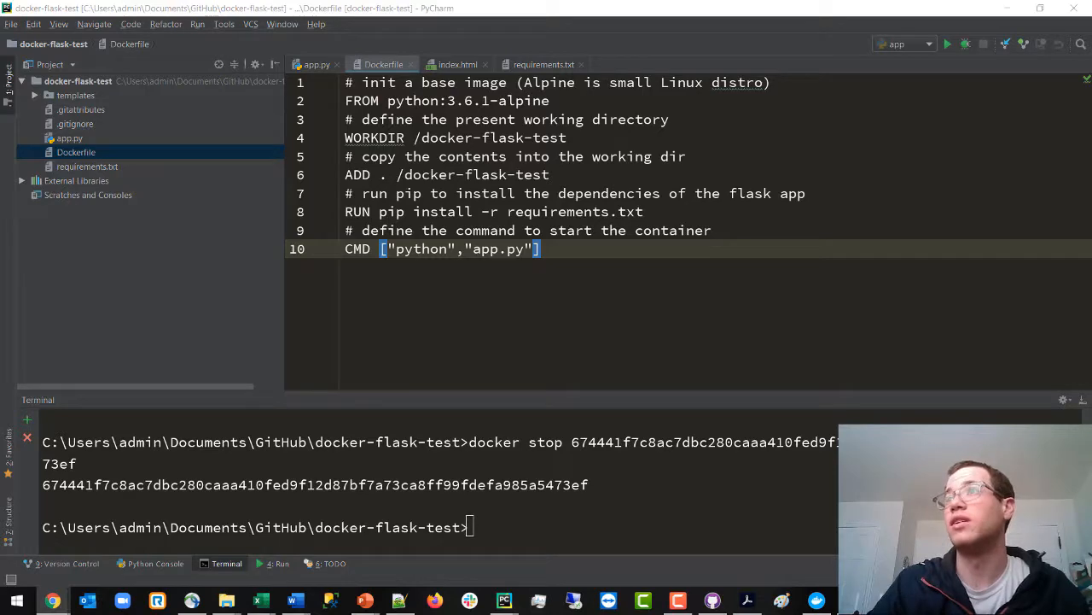
pyautogui.hotkey('alt', 'Tab')
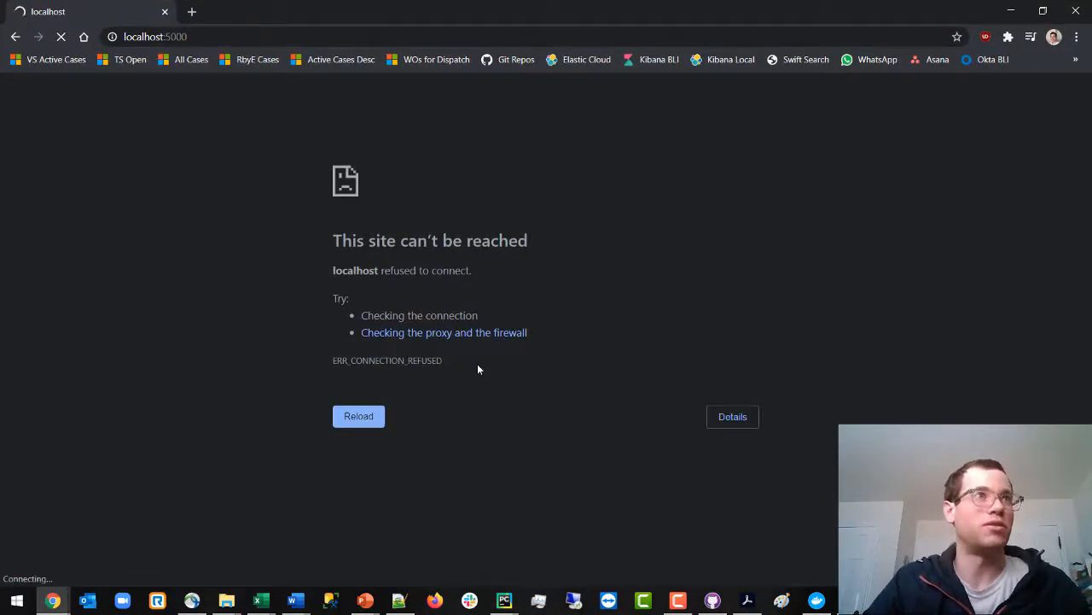
# Step: After seeing localhost:5000 refuse to connect, return to the PyCharm terminal
pyautogui.hotkey('alt', 'Tab')
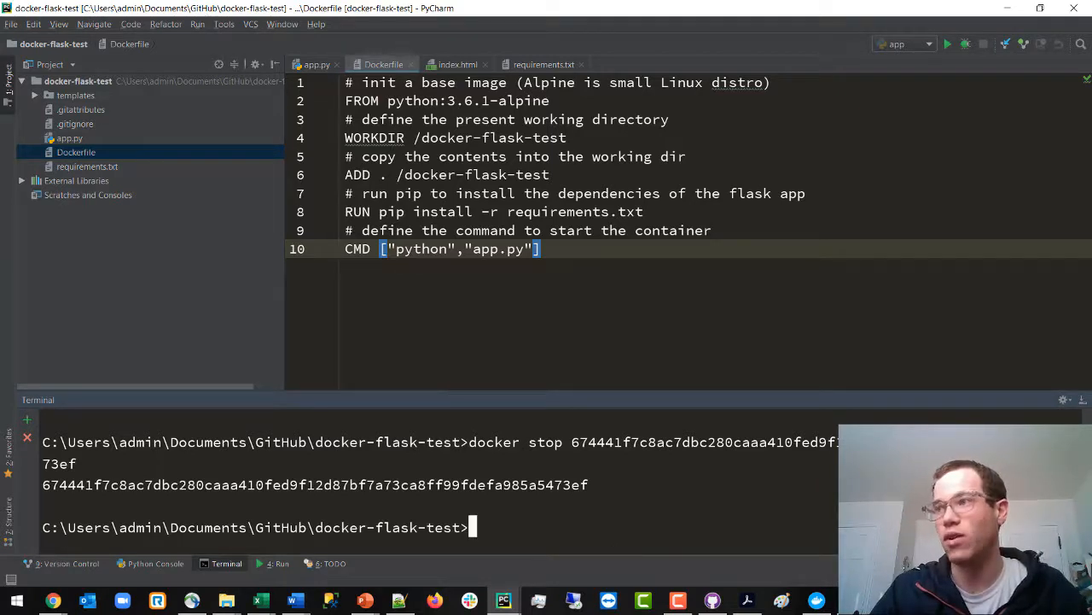
pyautogui.write('docker syste')
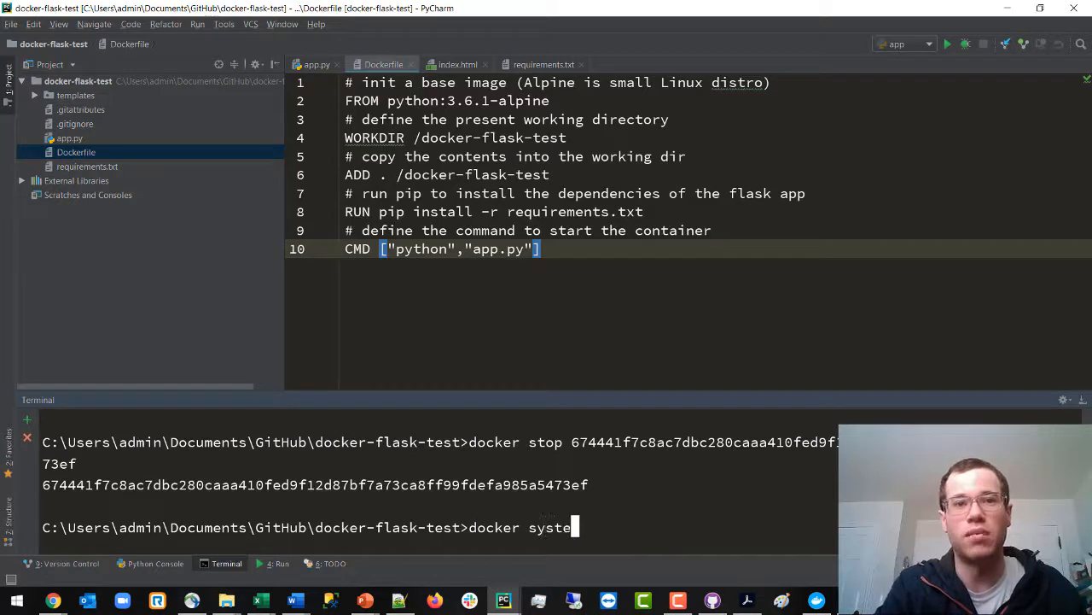
pyautogui.write('m priune')
# Step: Run 'docker system prune' and confirm, reclaiming 9.879MB, then bring up Docker Desktop's images list
pyautogui.press('BackSpace')
pyautogui.press('BackSpace')
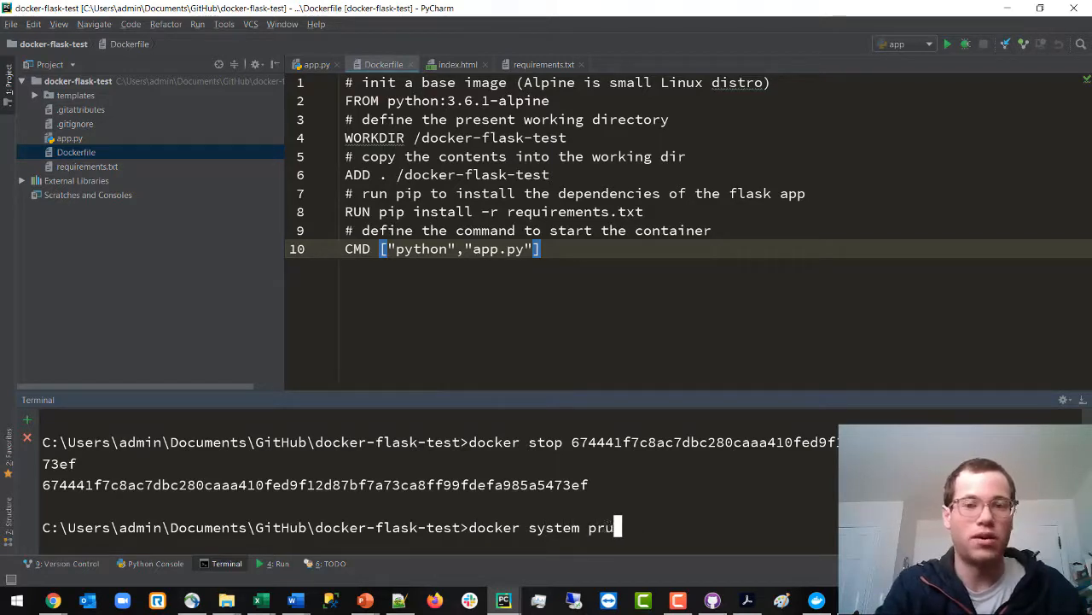
pyautogui.write('ne')
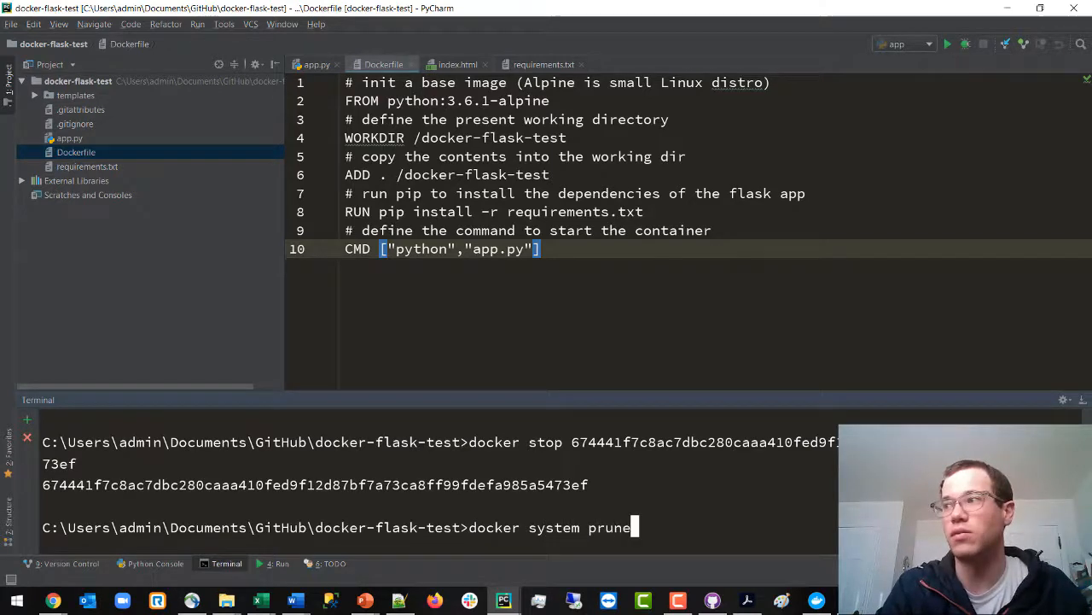
pyautogui.press('Return')
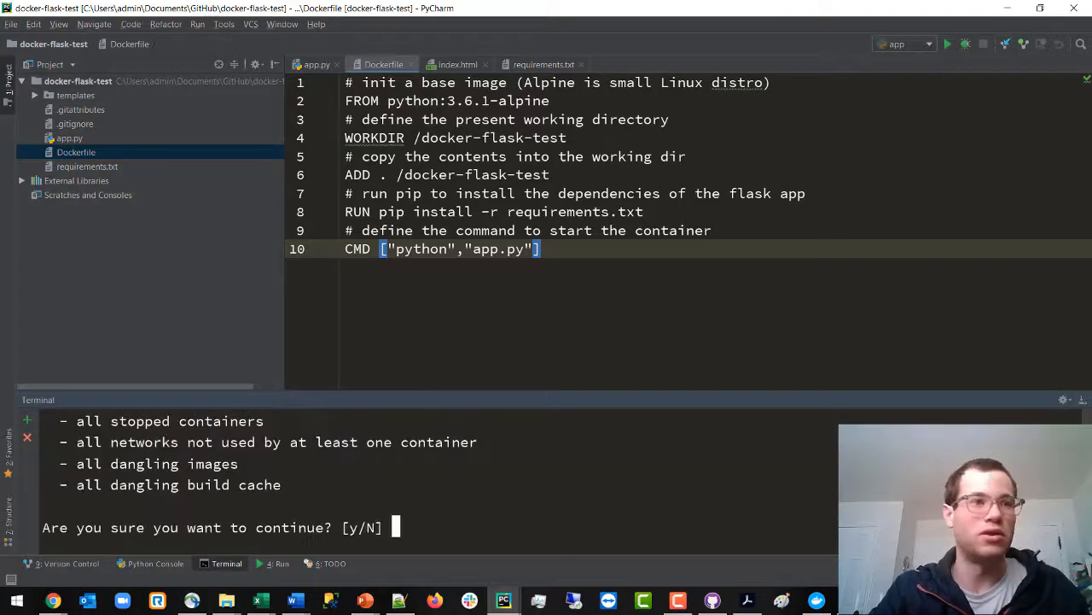
pyautogui.write('y')
pyautogui.press('Return')
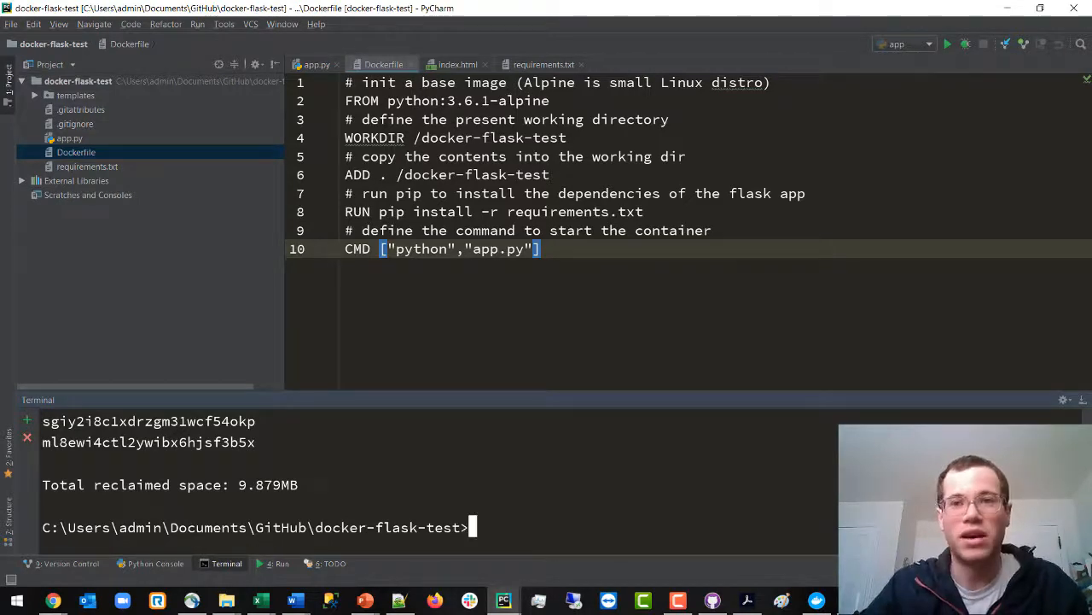
pyautogui.click(817, 600)
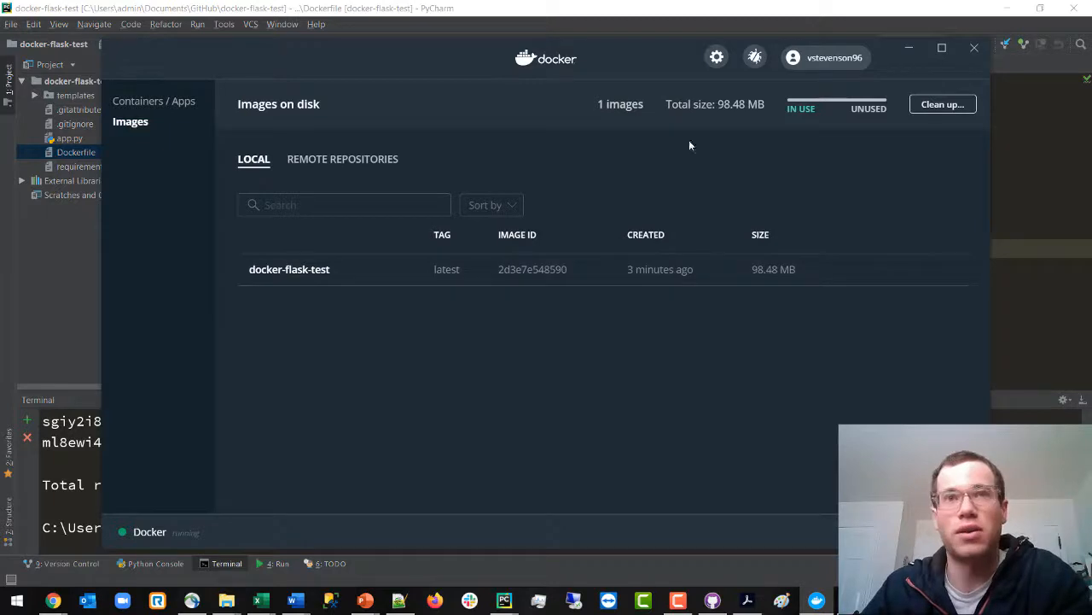
# Step: Review the lone docker-flask-test image (98.48 MB) and close Docker Desktop to return to PyCharm
pyautogui.click(909, 47)
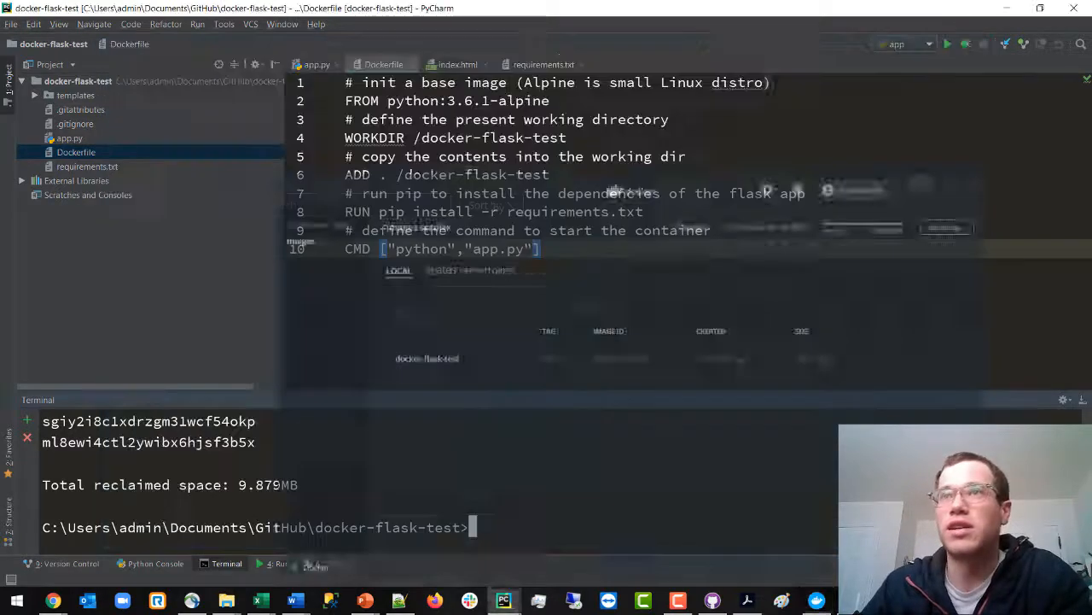